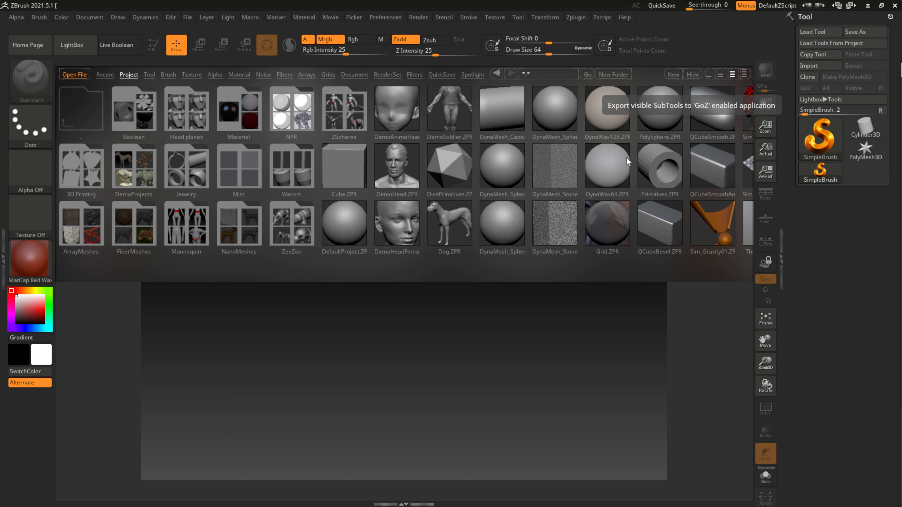
Open the DemoAnimeHead sample project from LightBox
click(74, 49)
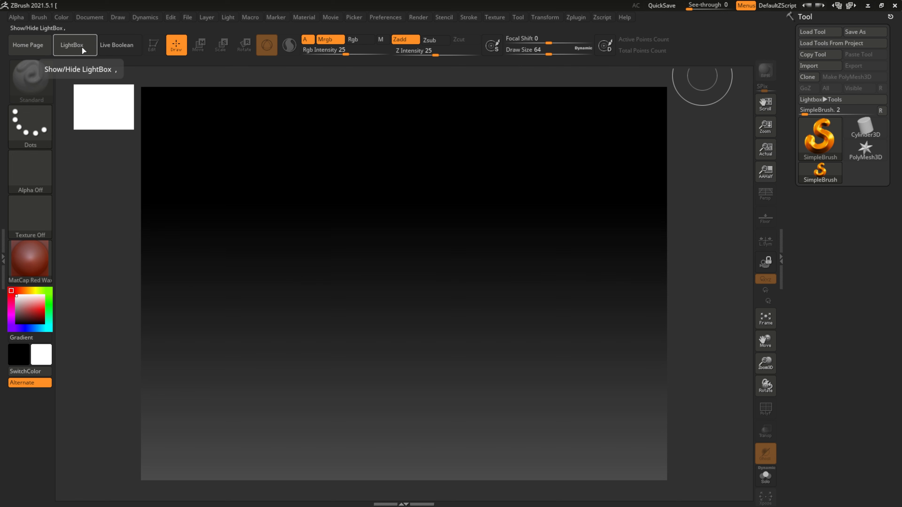
click(82, 46)
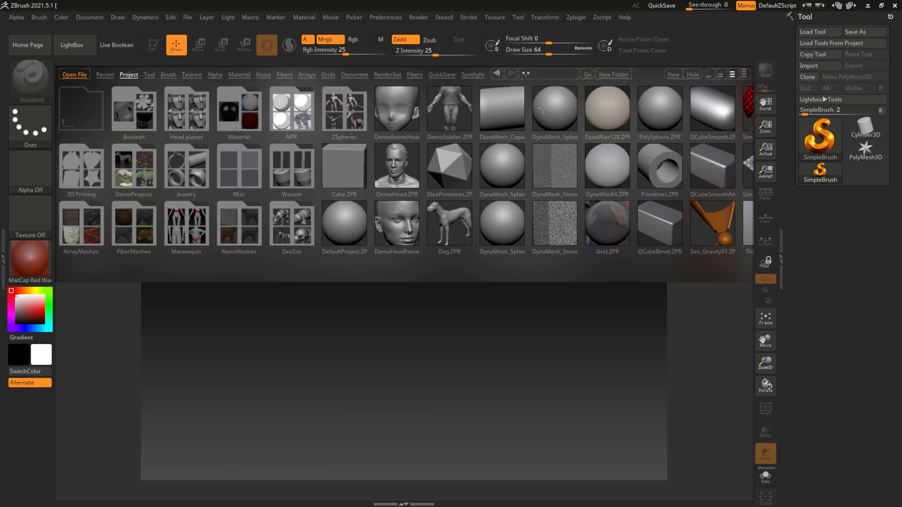
click(79, 49)
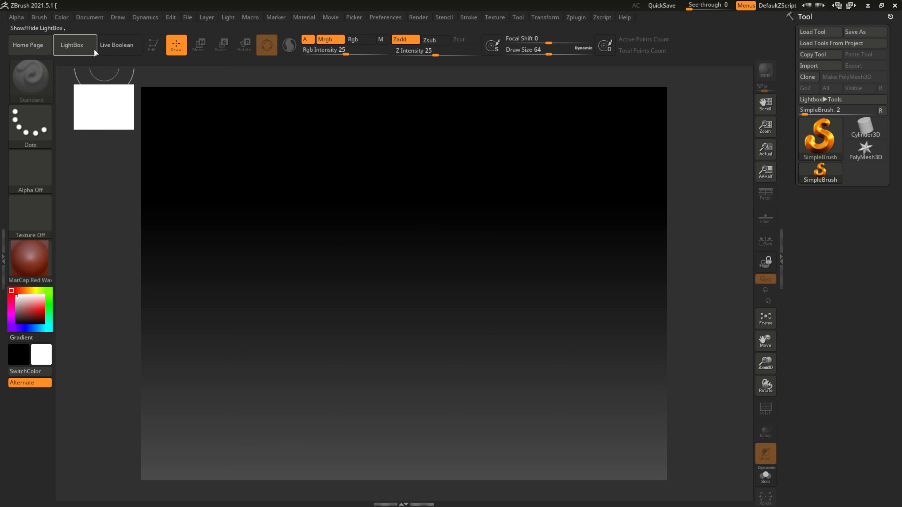
click(80, 45)
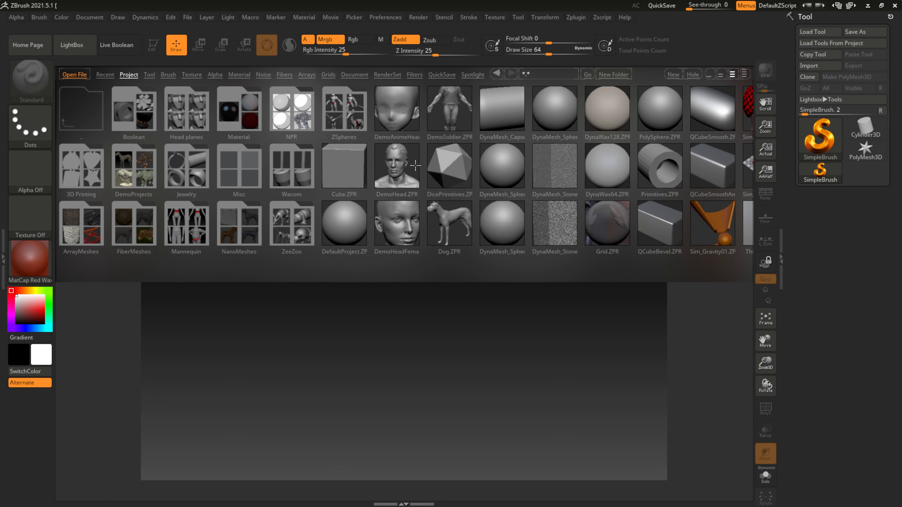
double_click(400, 109)
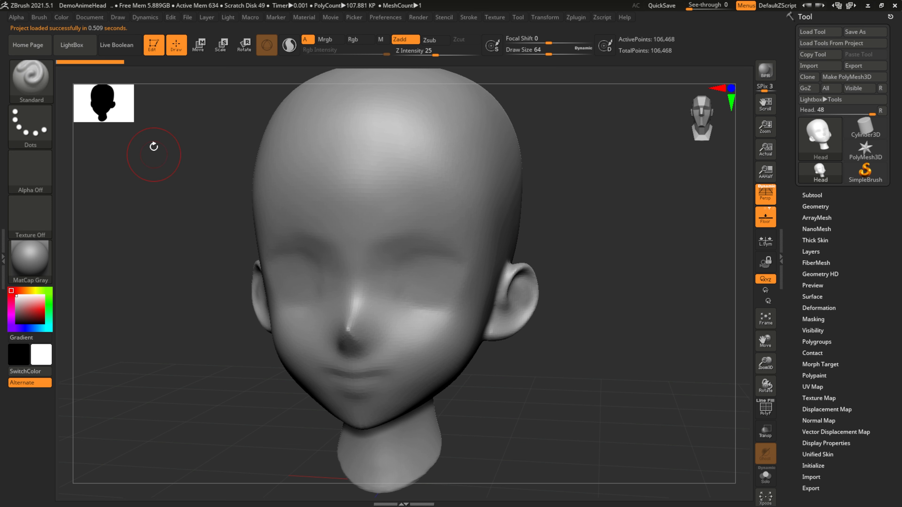
Examine the available 3D sculpting brushes and the head's subtool list
click(31, 79)
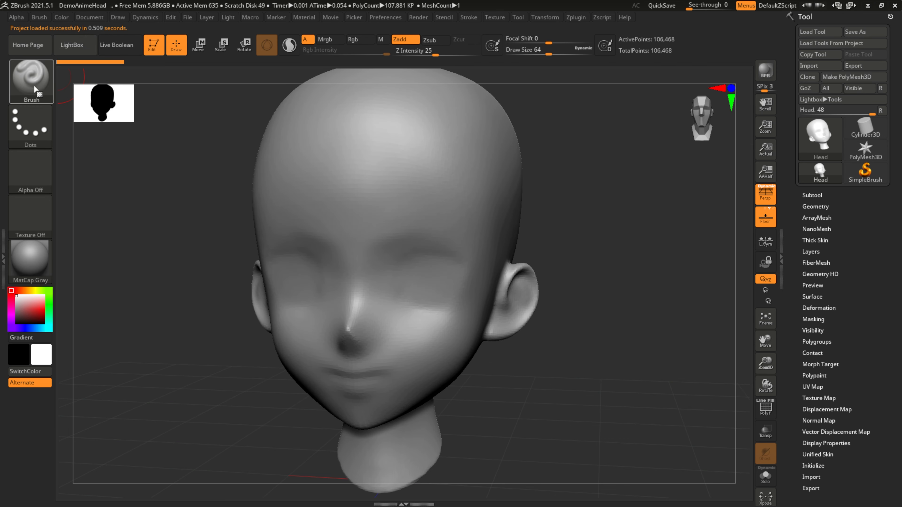
click(32, 79)
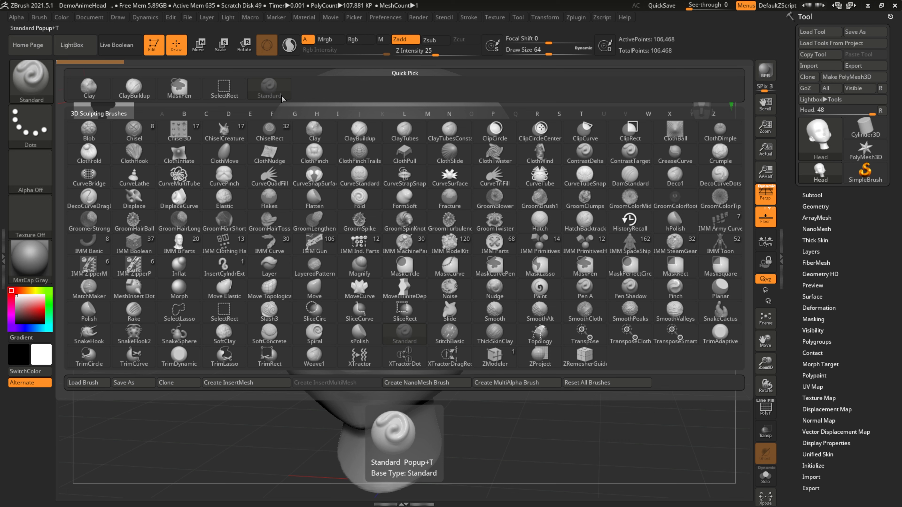
key(m)
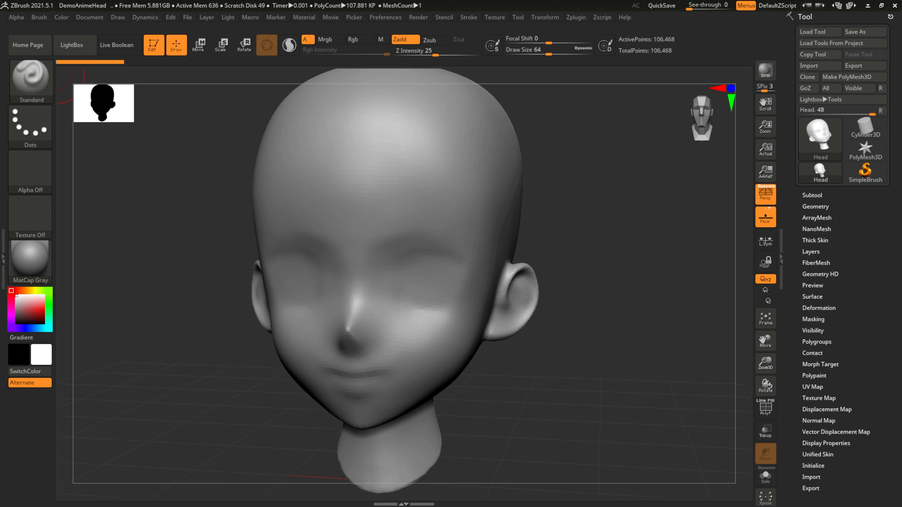
click(812, 196)
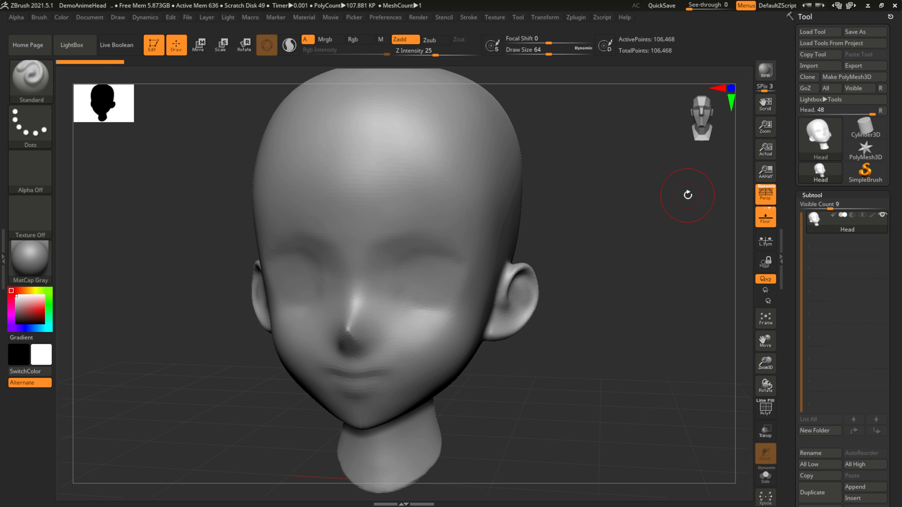
click(811, 195)
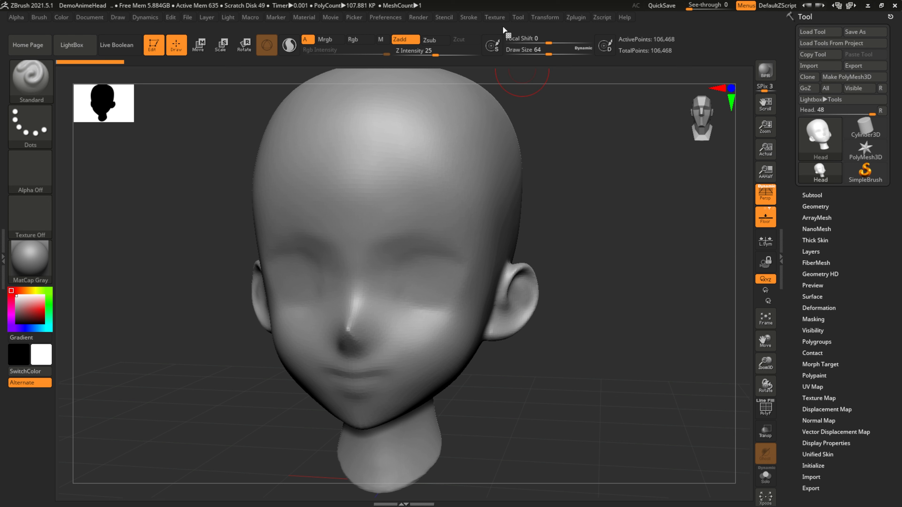
Examine the alpha, brush and color options
click(16, 18)
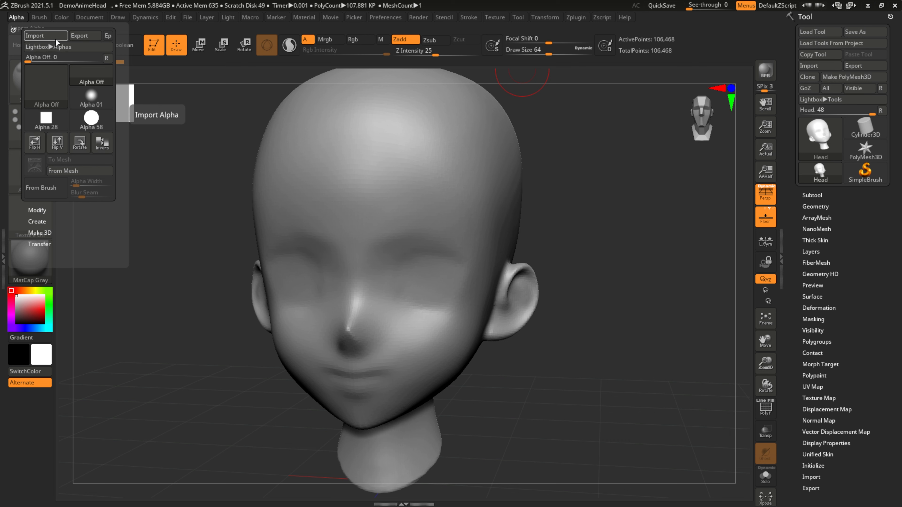
click(39, 18)
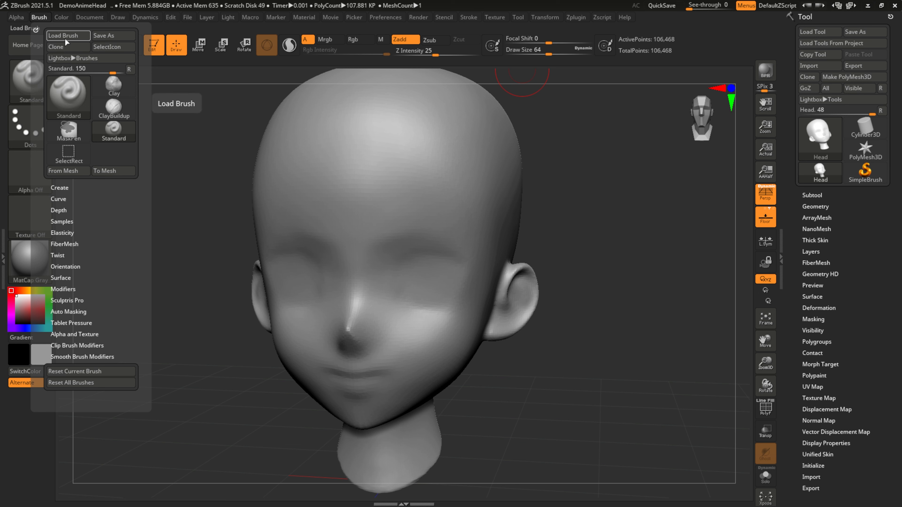
mouse_move(65, 19)
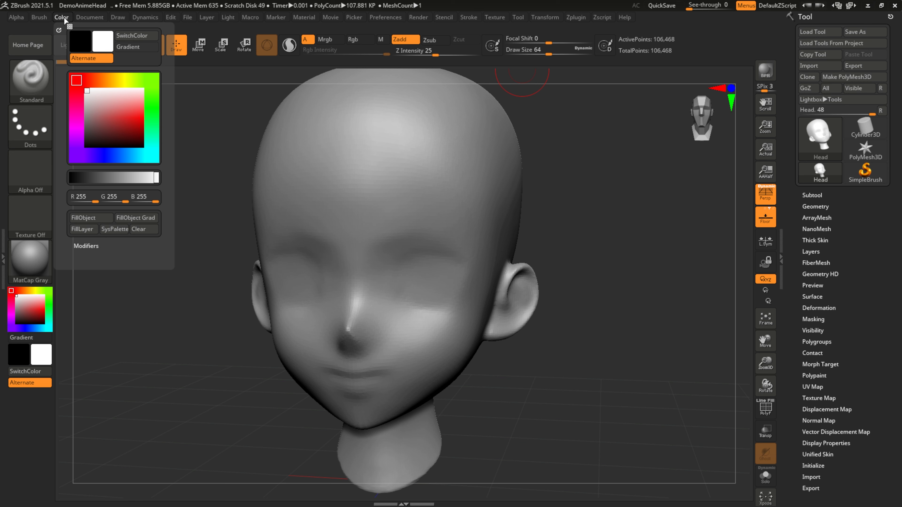
click(113, 110)
click(90, 94)
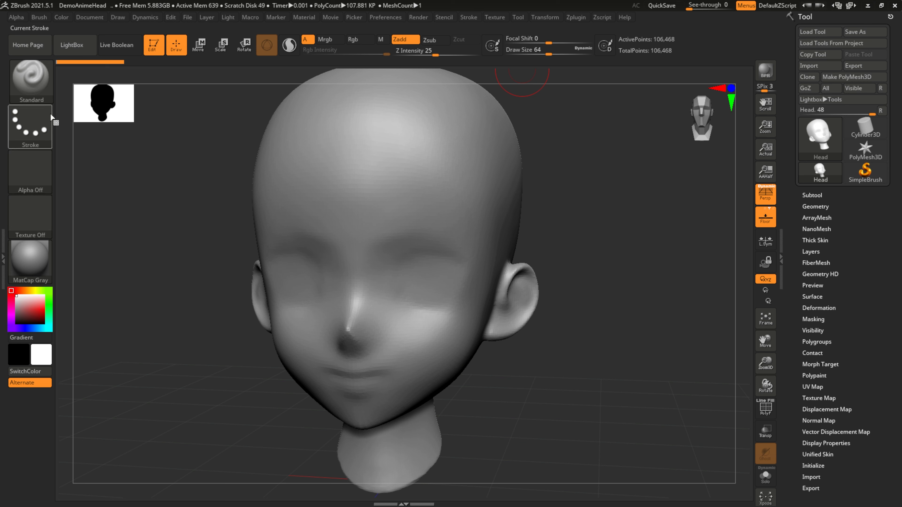
Create a new document without saving the changes to the current one
click(92, 20)
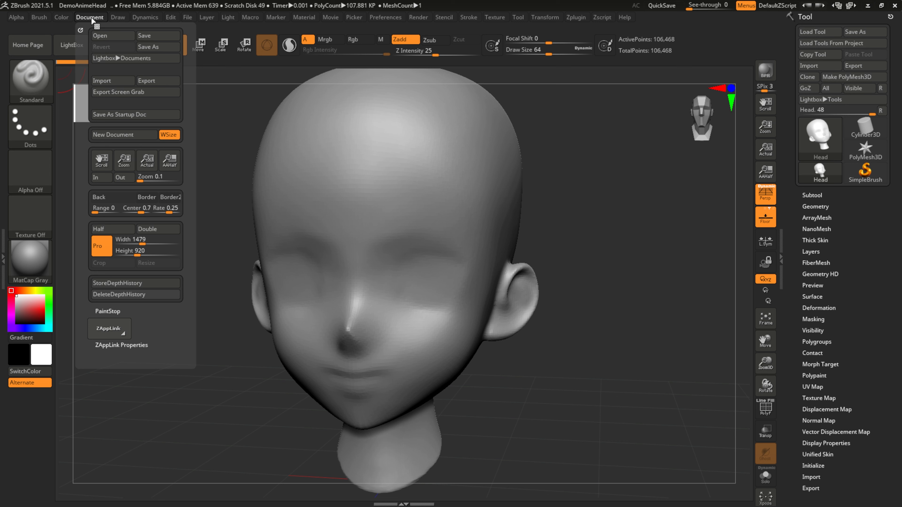
click(127, 135)
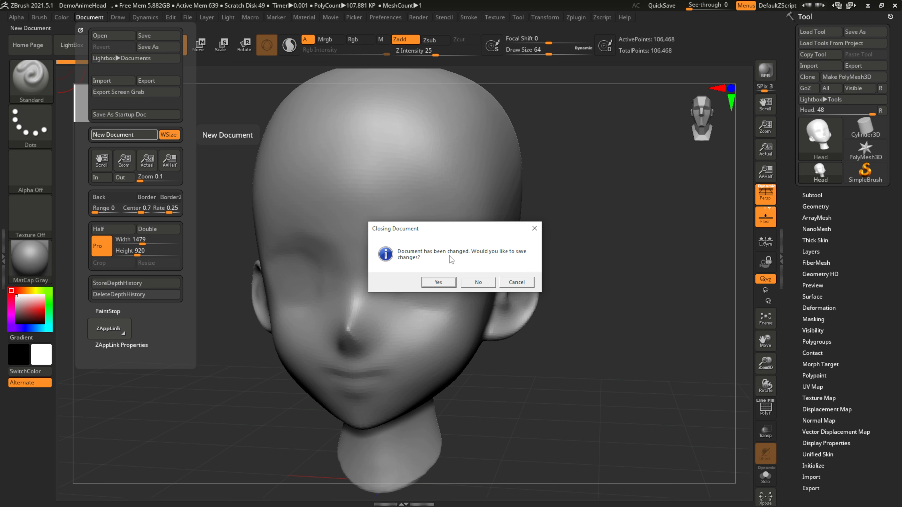
click(478, 282)
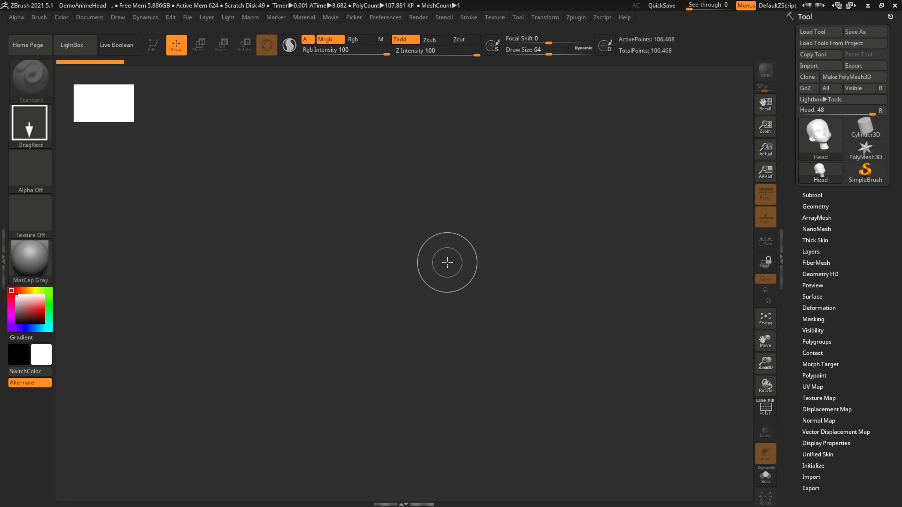
Examine the document, draw, dynamics, edit, light, material, movie and preferences options
click(90, 17)
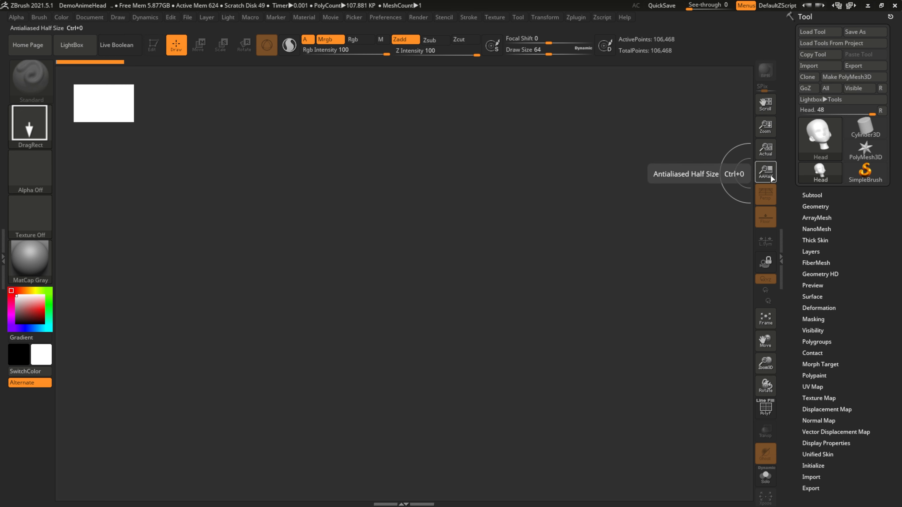
click(120, 17)
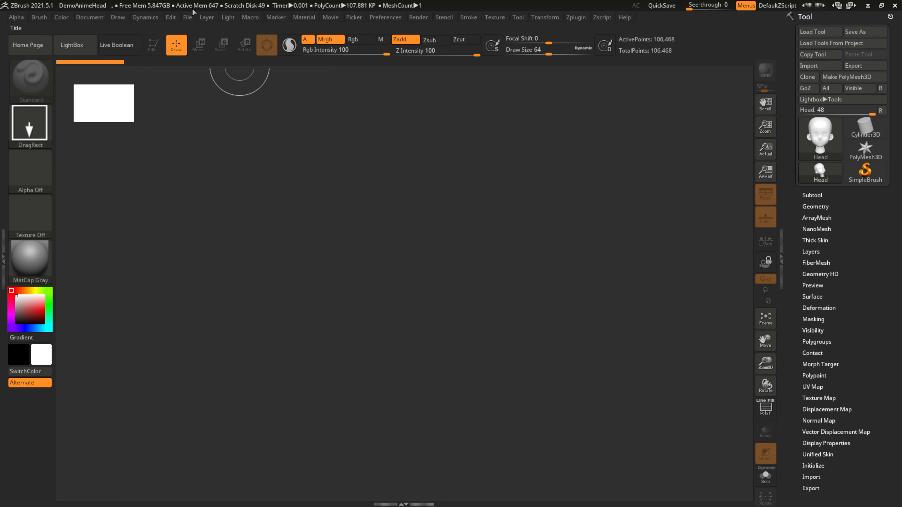
click(90, 18)
click(118, 17)
click(149, 18)
click(172, 18)
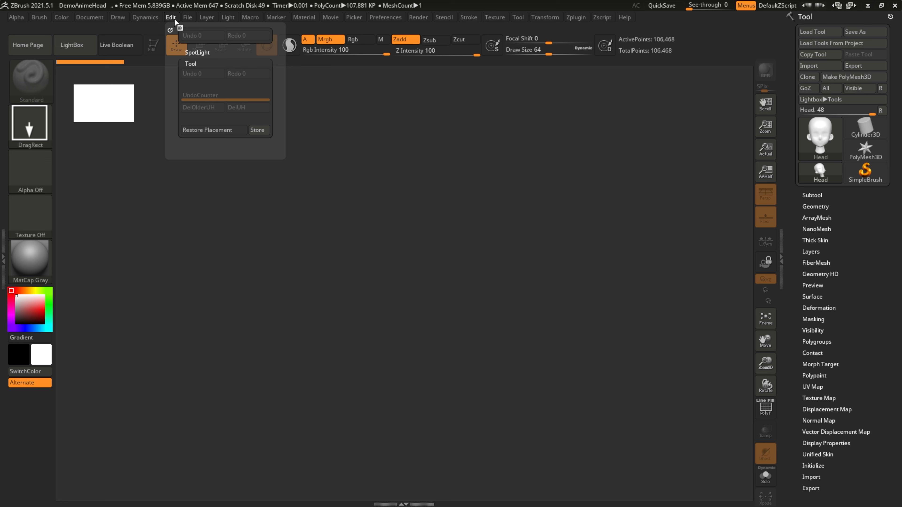
mouse_move(187, 19)
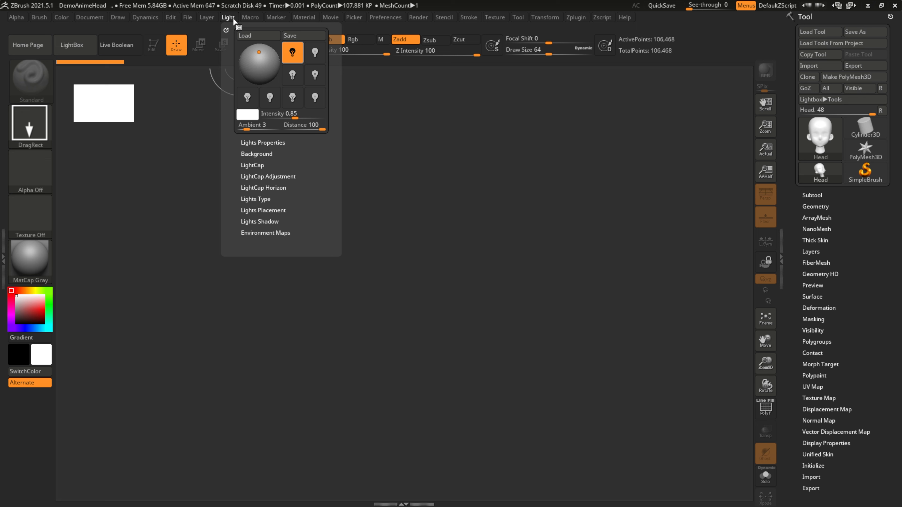
mouse_move(251, 21)
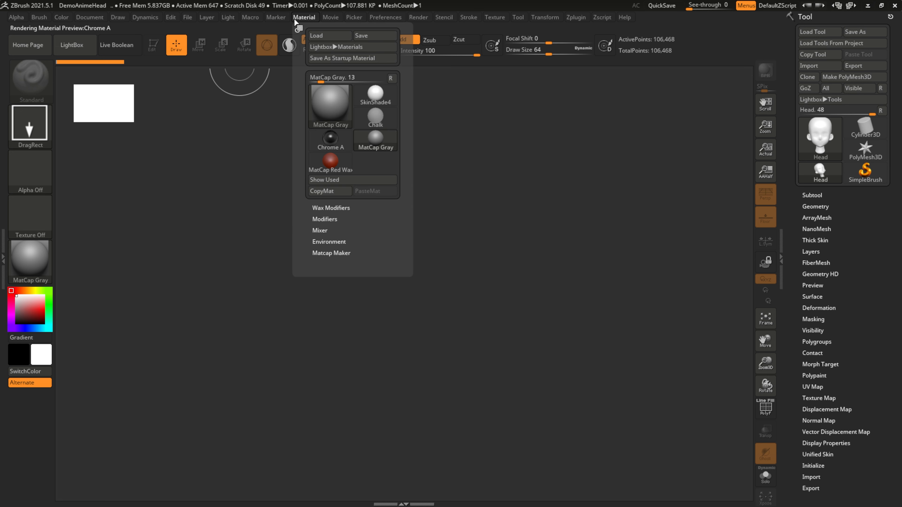
mouse_move(310, 20)
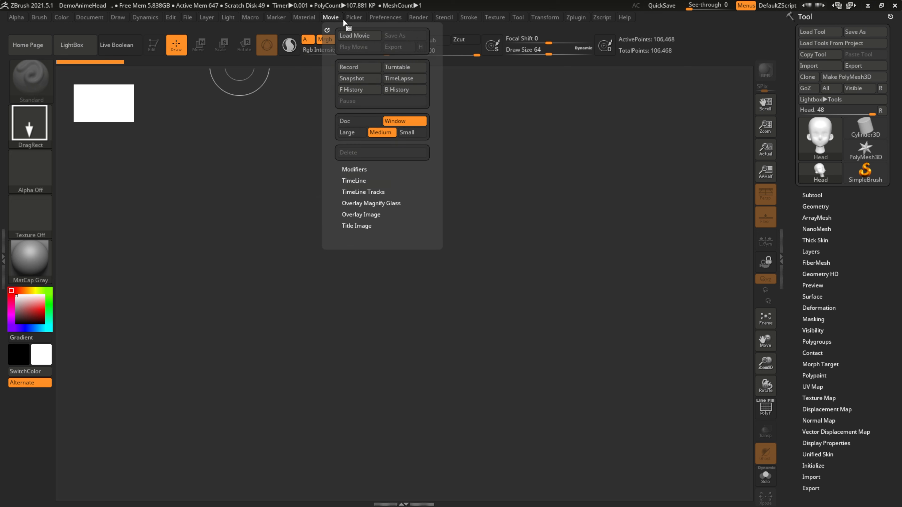
mouse_move(381, 20)
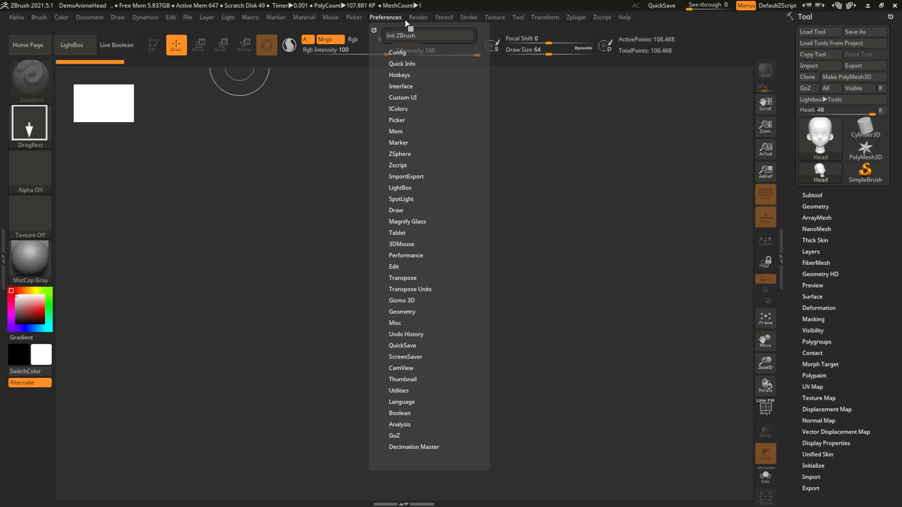
mouse_move(409, 22)
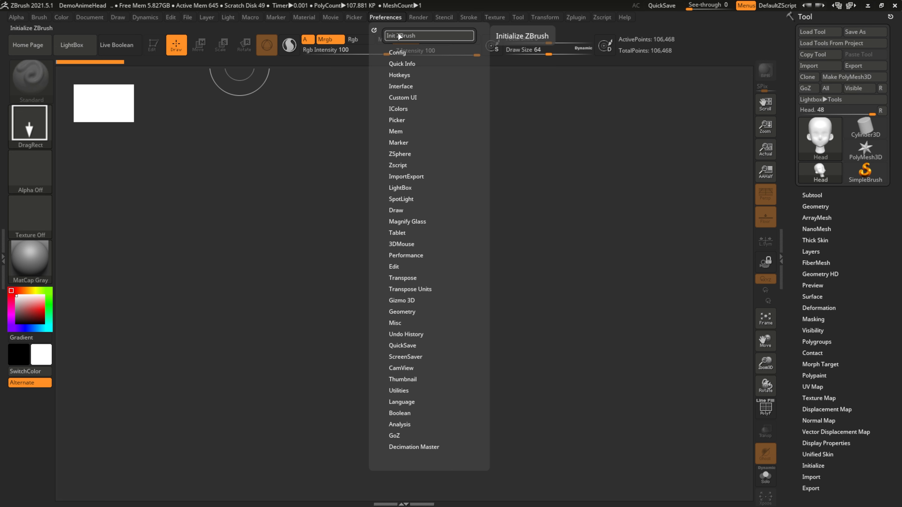
Switch Activate Symmetry off and back on in the transform settings
mouse_move(503, 20)
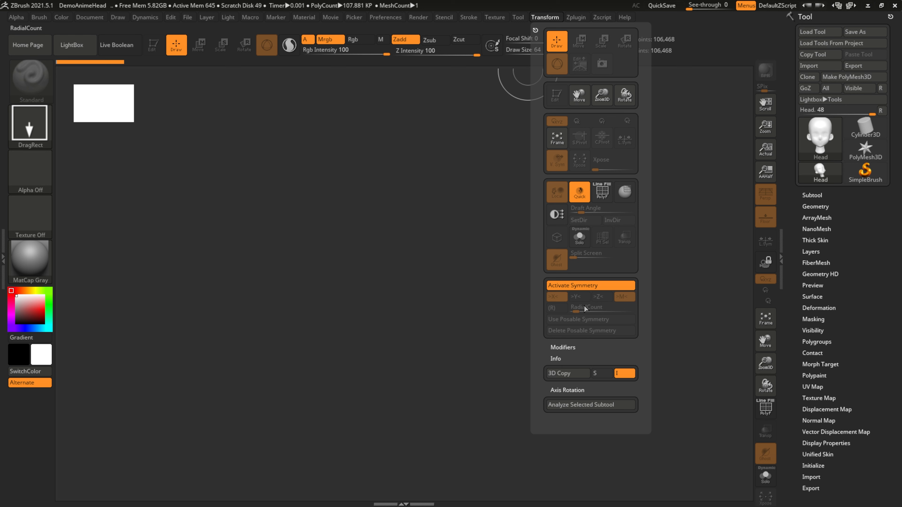
click(584, 286)
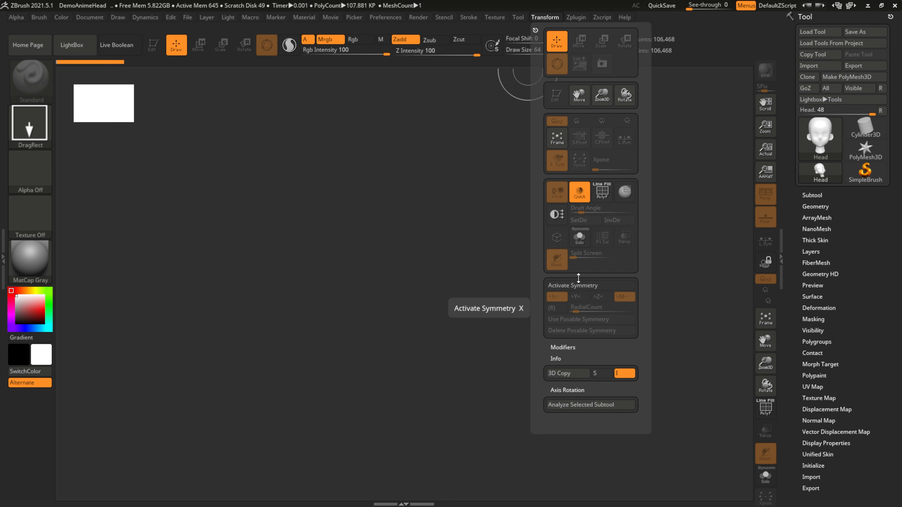
click(579, 286)
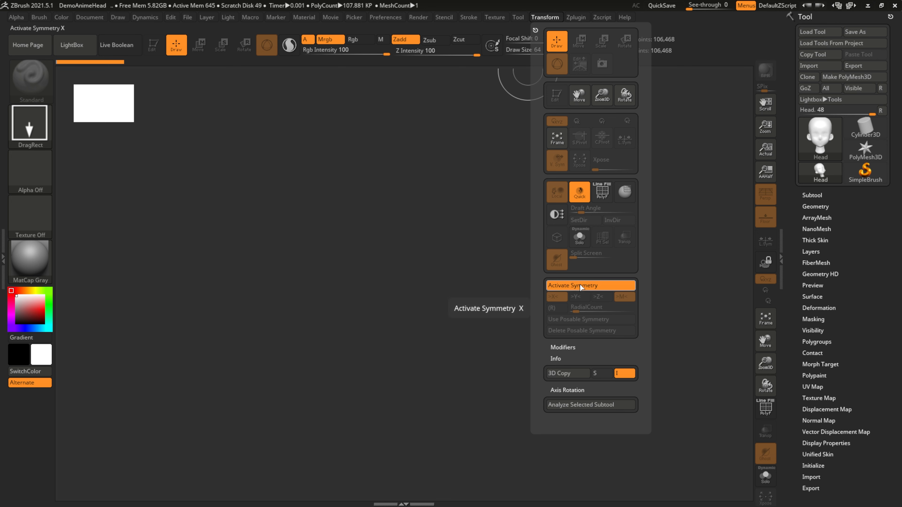
Load the DemoAnimeHead project again from LightBox onto the empty canvas
click(815, 146)
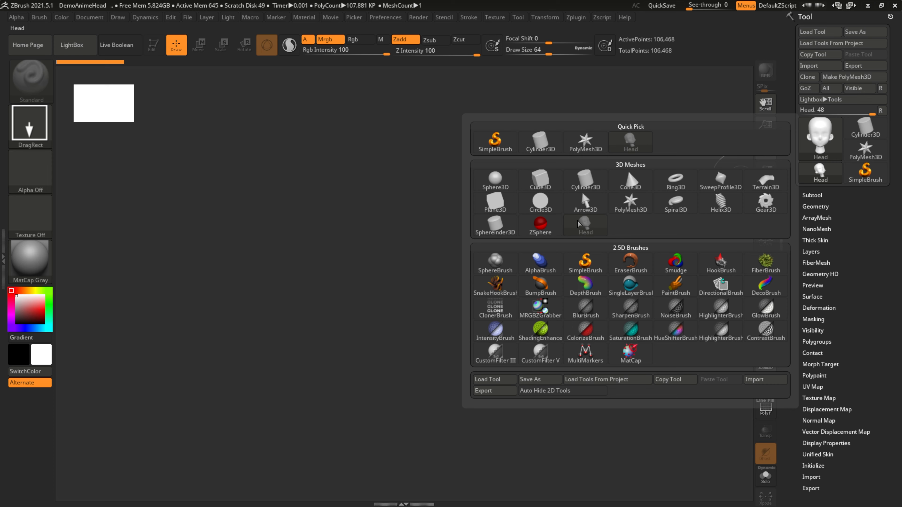
click(74, 49)
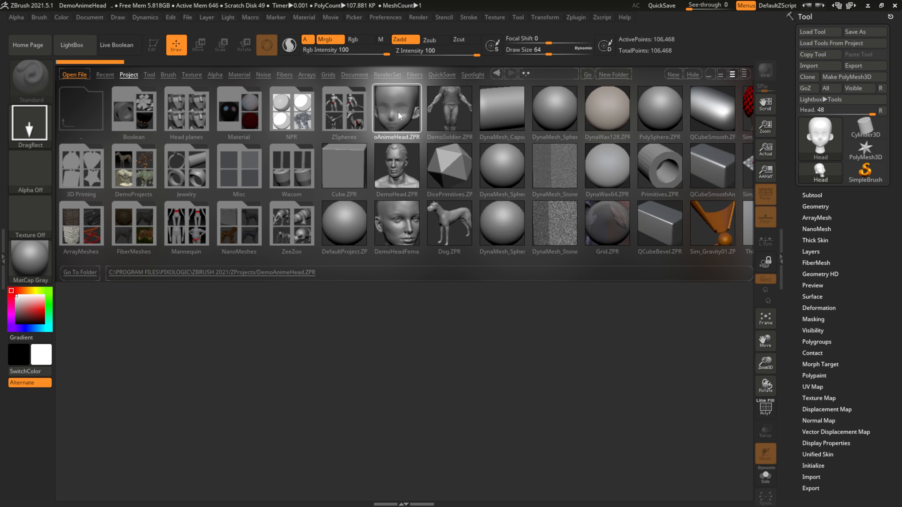
double_click(398, 112)
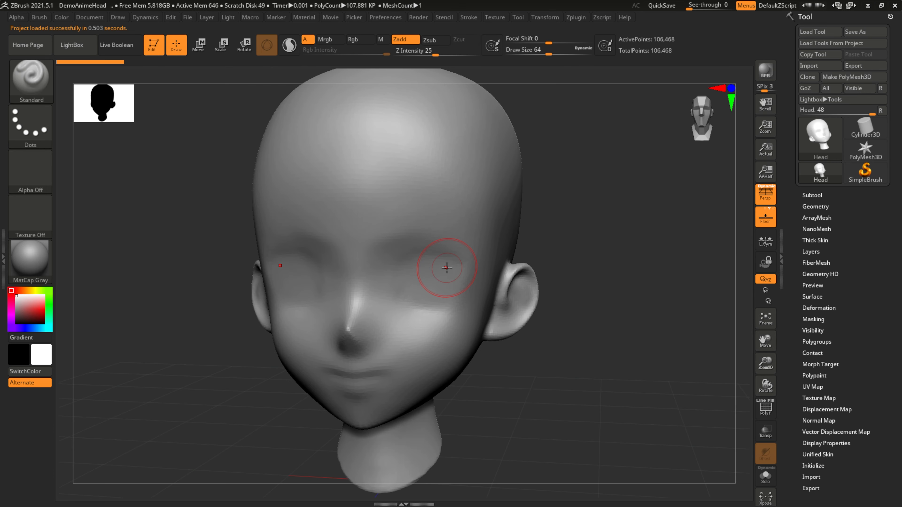
Turn off symmetry and sculpt a Standard brush test stroke down one side of the forehead to the eye
click(551, 18)
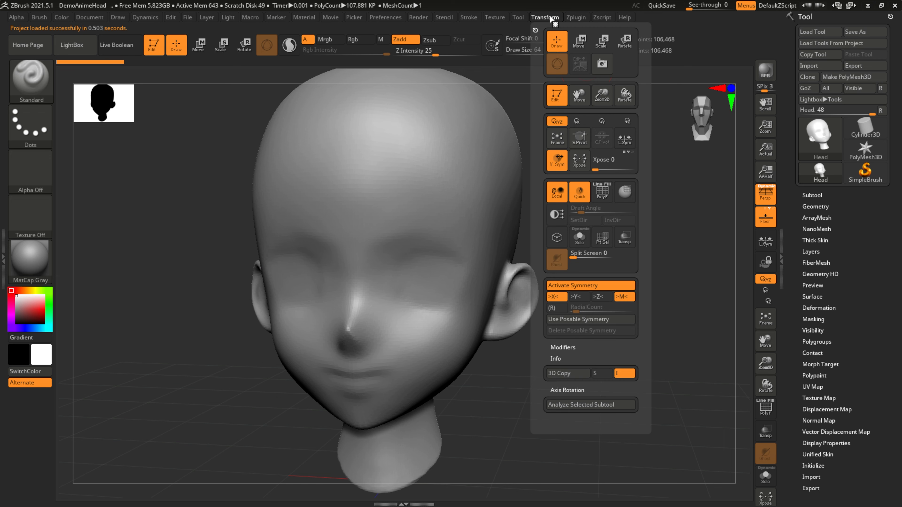
click(588, 286)
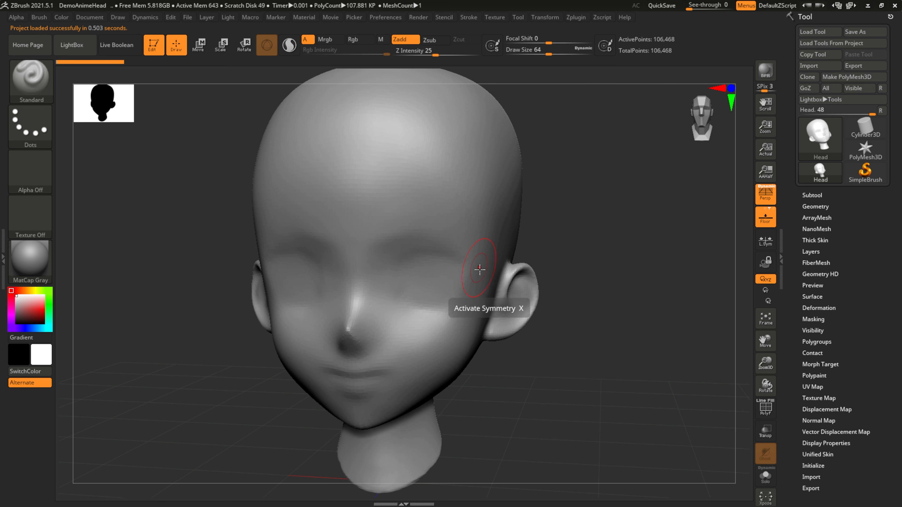
mouse_move(435, 139)
mouse_down()
mouse_move(410, 240)
mouse_move(425, 239)
mouse_move(433, 280)
mouse_up()
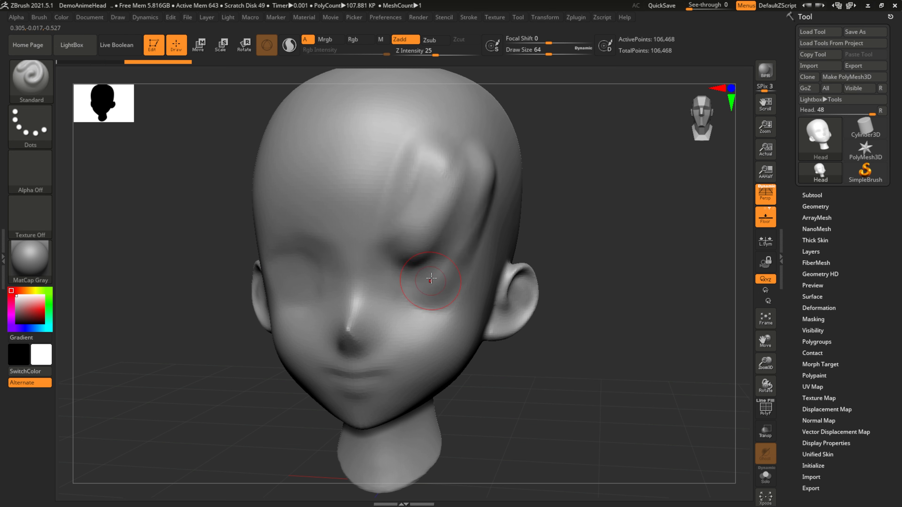
Undo the one-sided test stroke and turn Activate Symmetry back on
key(ctrl+z)
click(550, 17)
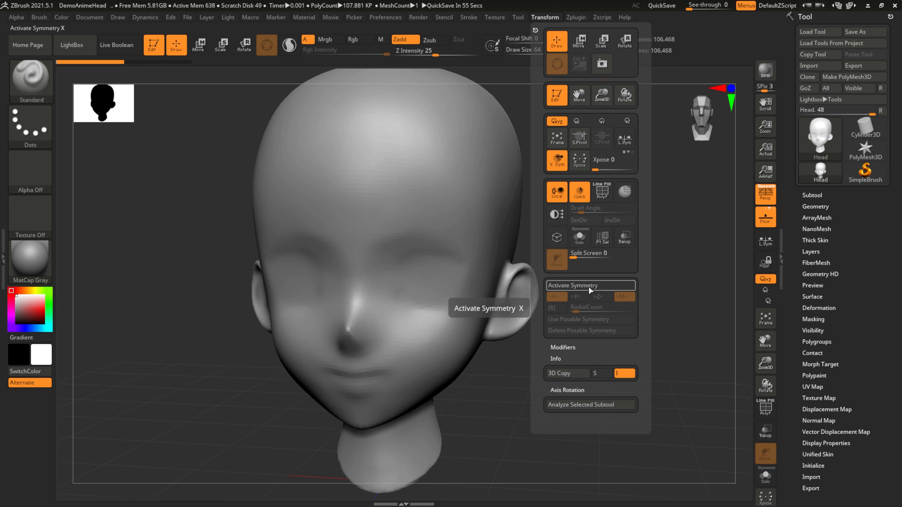
click(556, 20)
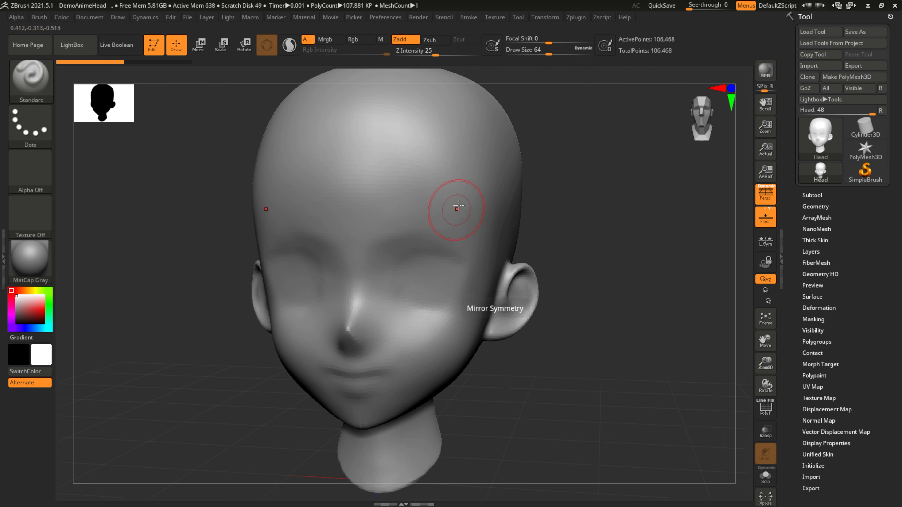
Try a mirrored Standard brush stroke from the forehead down past the eye and undo it
mouse_move(439, 167)
mouse_down()
mouse_move(408, 290)
mouse_move(506, 174)
mouse_move(484, 272)
mouse_up()
key(ctrl+z)
key(ctrl+z)
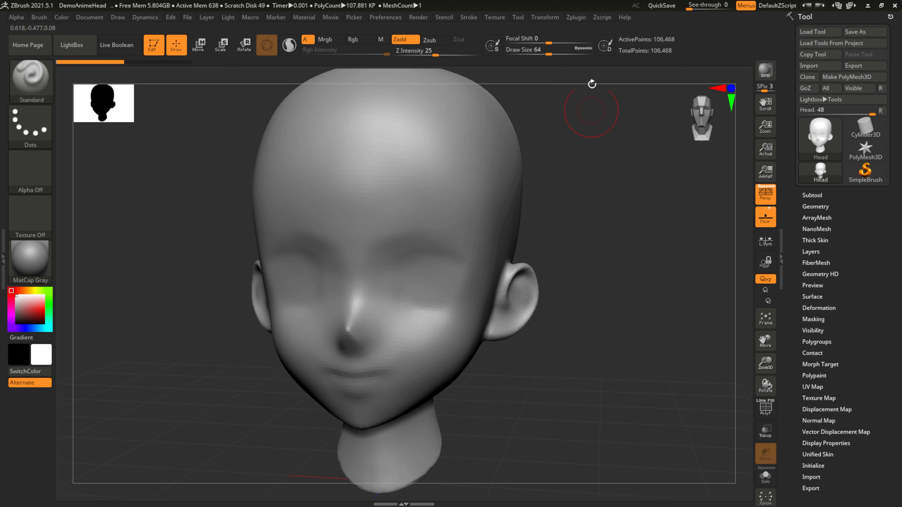
Examine the transform symmetry settings and the plugin list, expanding the Decimation Master and FBX ExportImport options
click(544, 17)
click(548, 19)
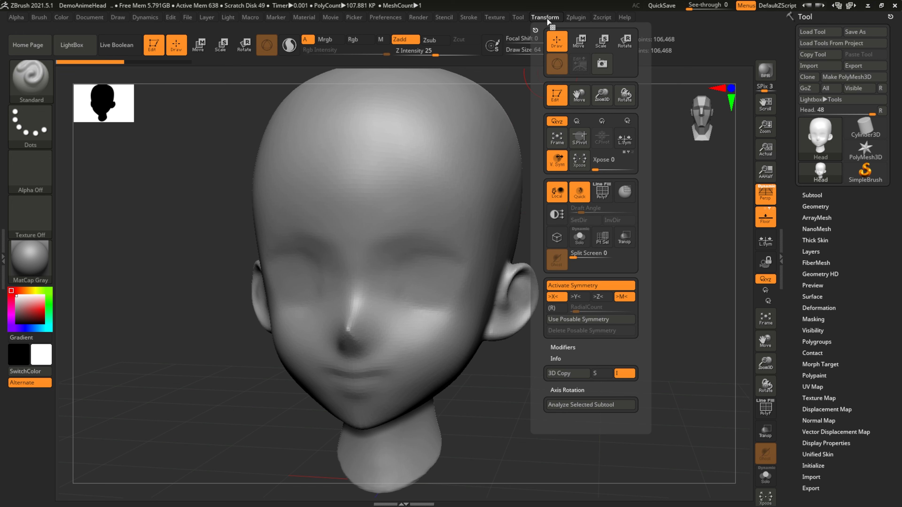
click(569, 18)
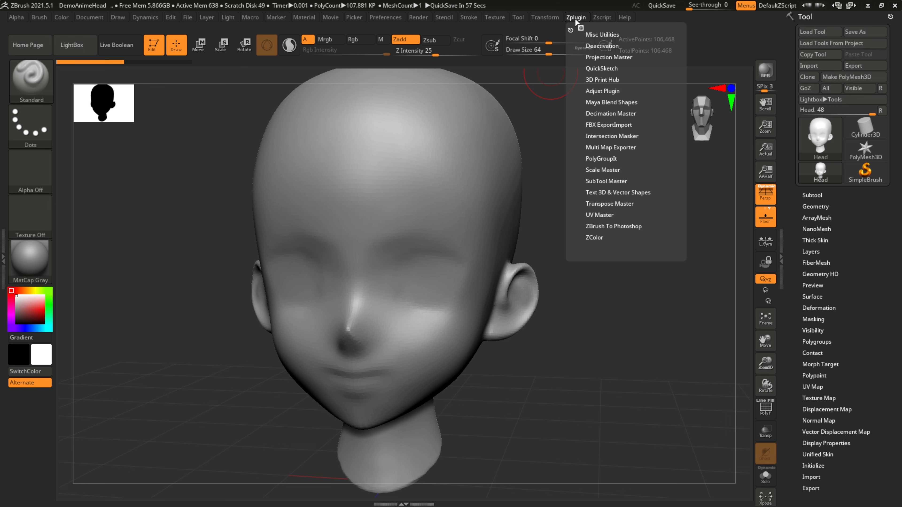
click(604, 114)
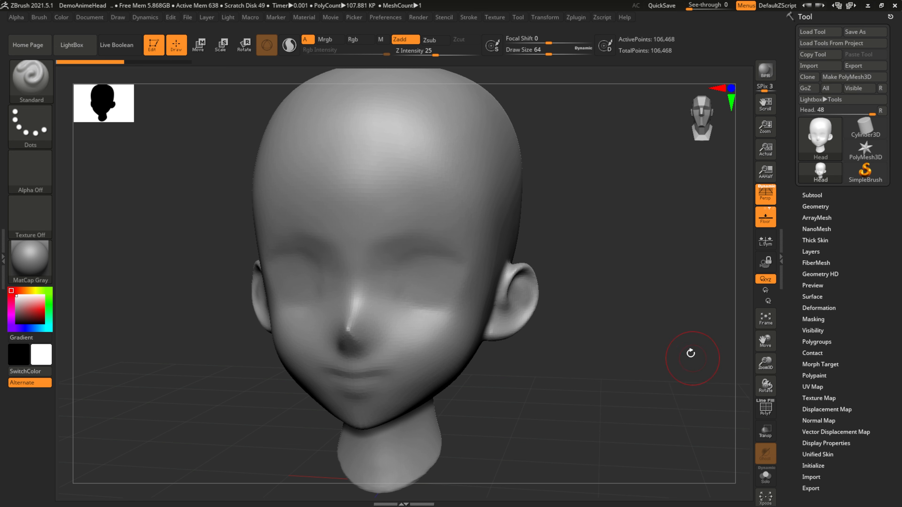
click(579, 18)
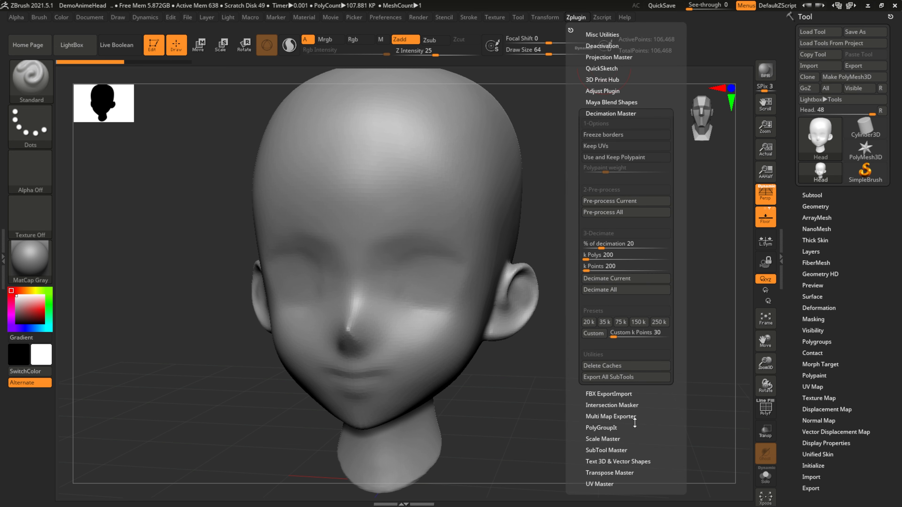
click(608, 394)
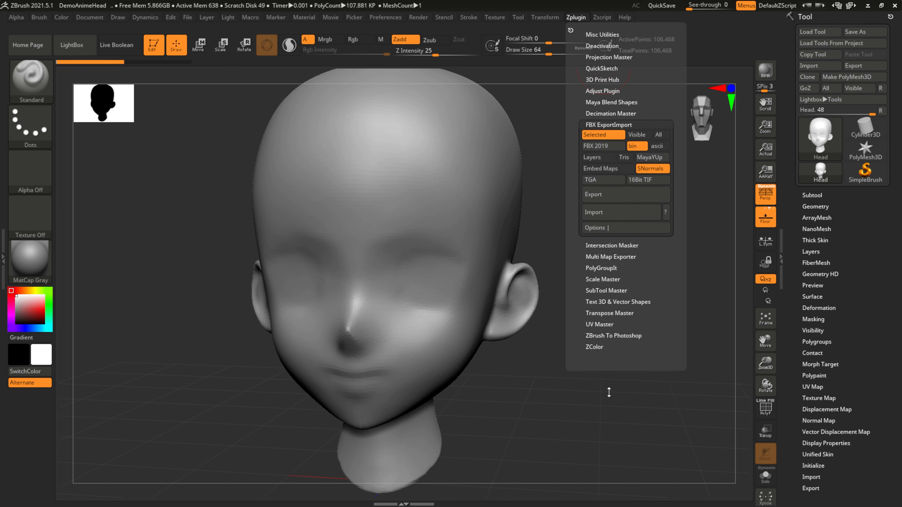
click(577, 17)
Examine the Zscript and help options
click(604, 18)
click(607, 18)
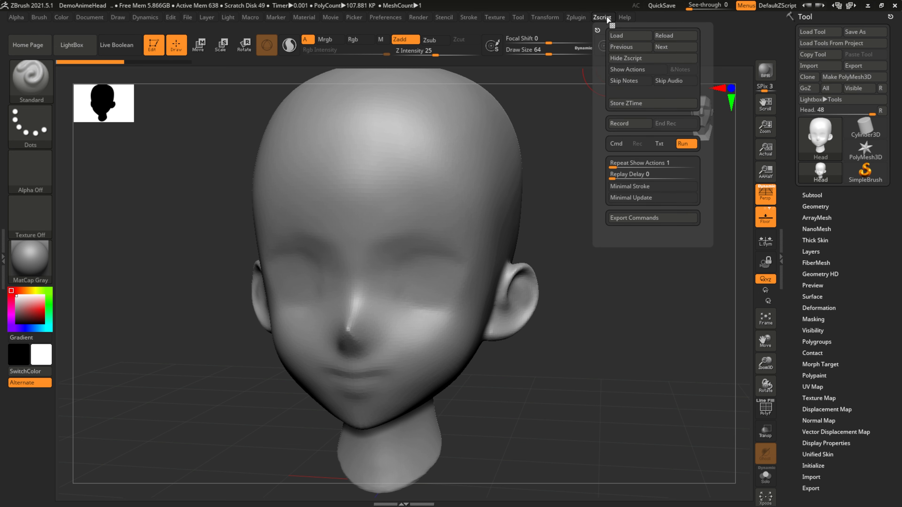
click(628, 18)
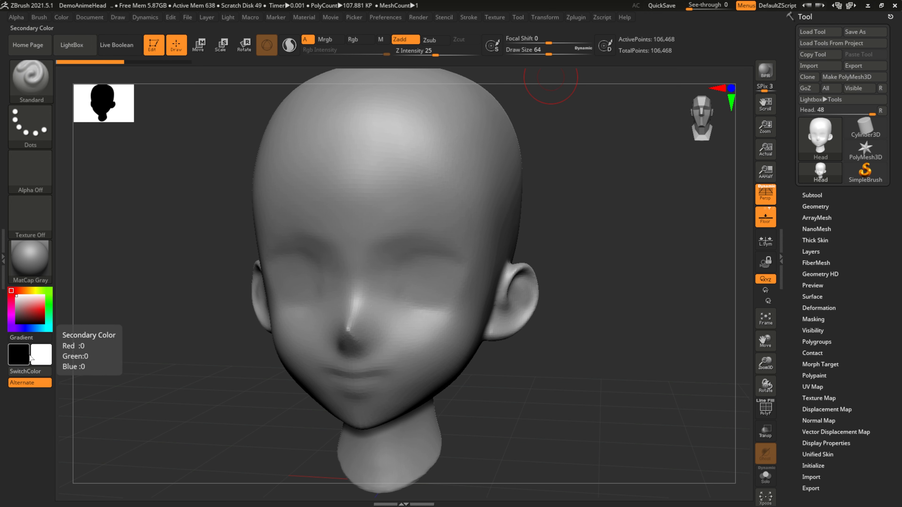
Look over the brush library, try the Spray stroke type down the forehead and undo it
click(31, 78)
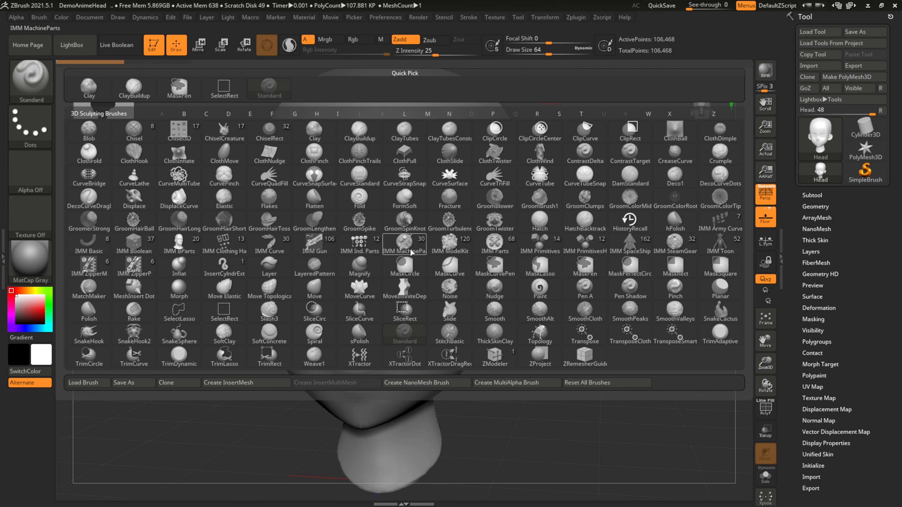
click(30, 128)
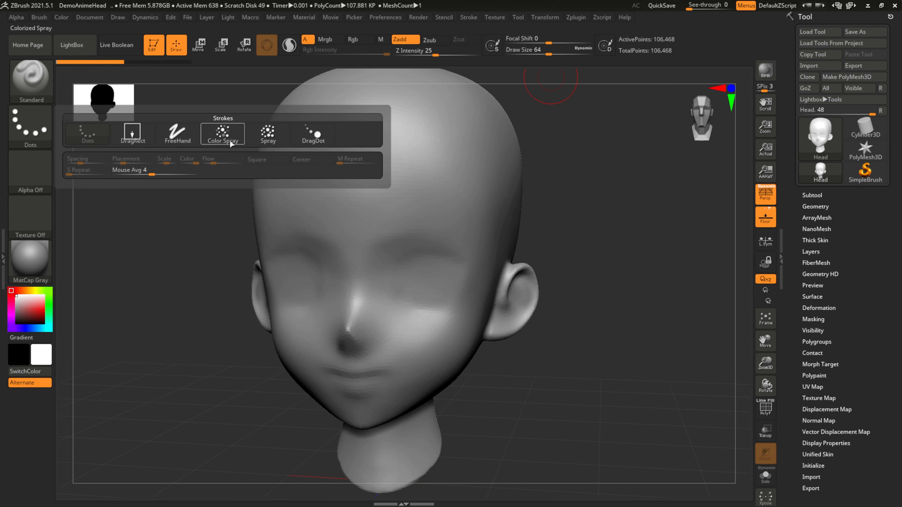
click(269, 136)
mouse_move(453, 151)
mouse_down()
mouse_move(466, 167)
mouse_move(435, 308)
mouse_up()
key(ctrl+z)
key(ctrl+z)
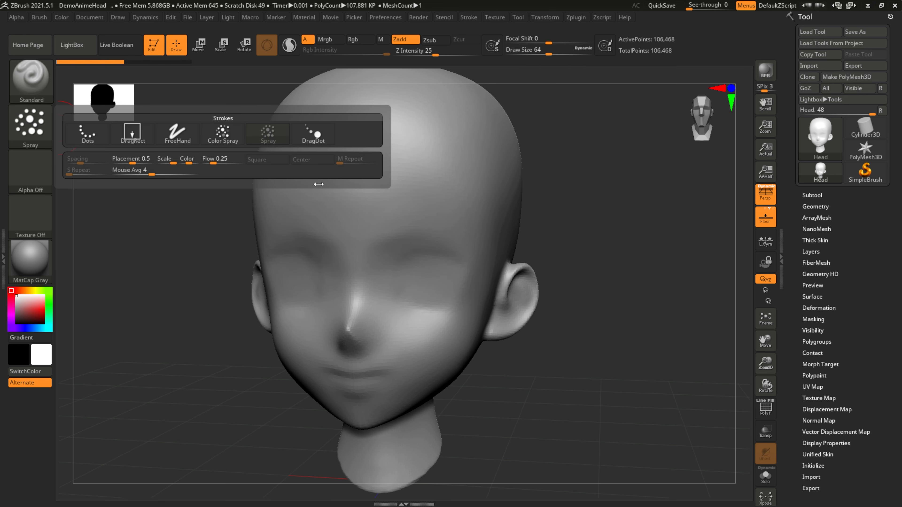
Switch the stroke type to FreeHand, test it with a stroke down the forehead and undo that stroke
click(29, 123)
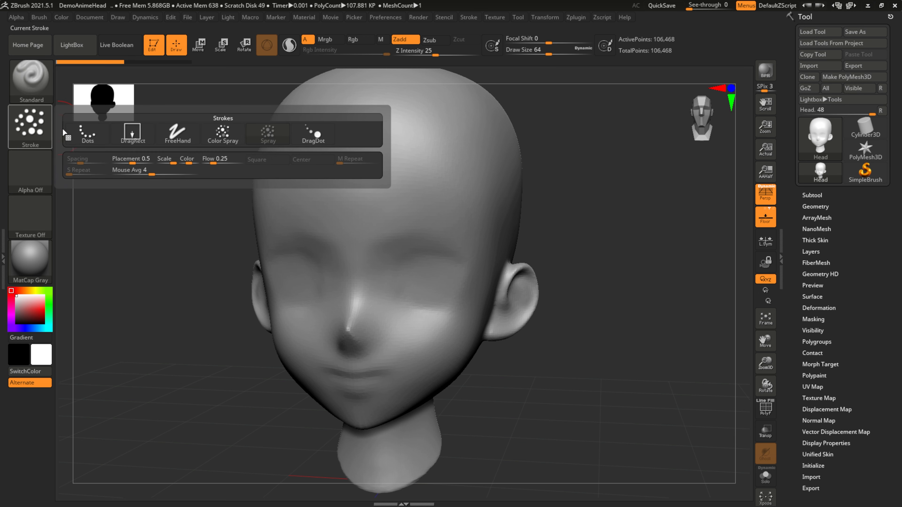
click(178, 133)
mouse_move(435, 178)
mouse_down()
mouse_move(377, 246)
mouse_move(437, 277)
mouse_up()
key(ctrl+z)
key(ctrl+z)
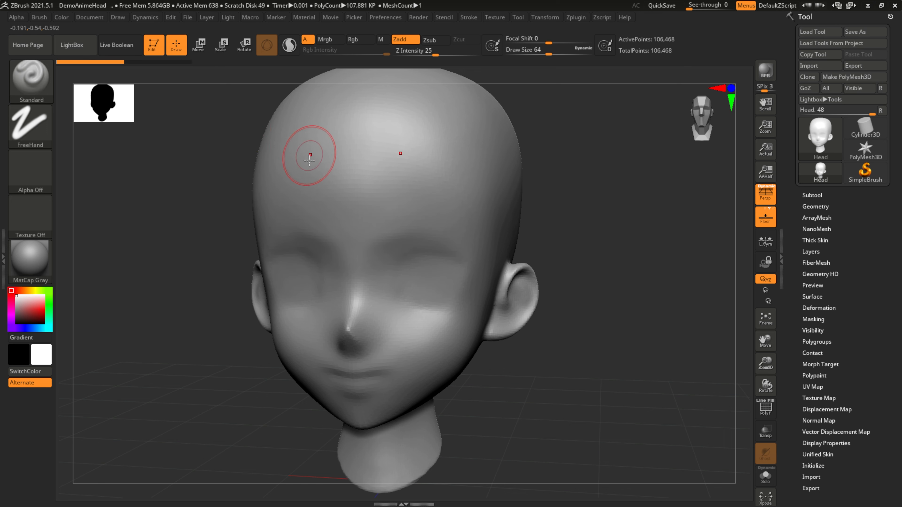
Reduce the draw size to 20, test a thin FreeHand stroke down the forehead and undo it
key([)
key([)
key([)
key([)
key([)
mouse_move(429, 117)
mouse_down()
mouse_move(320, 192)
mouse_move(443, 202)
mouse_move(451, 299)
mouse_up()
key(ctrl+z)
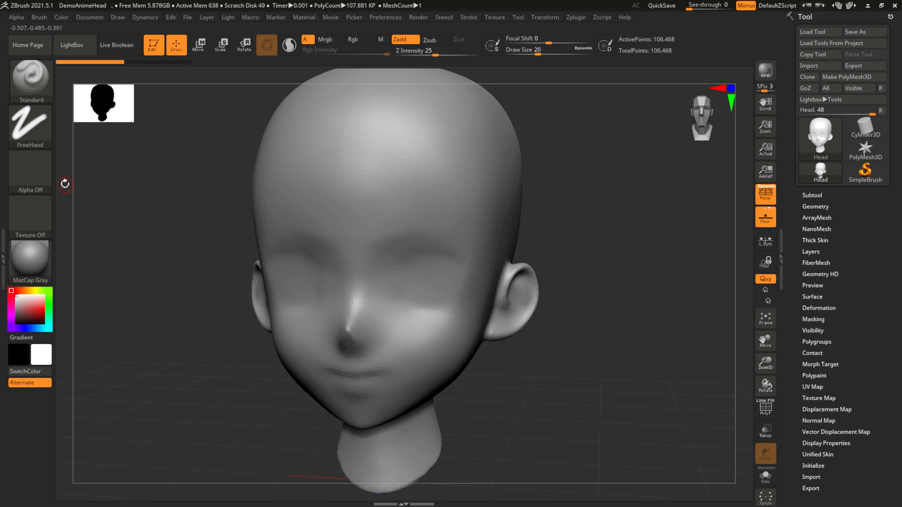
Apply Alpha 23 to the brush and try textured diagonal strokes across the forehead
click(33, 173)
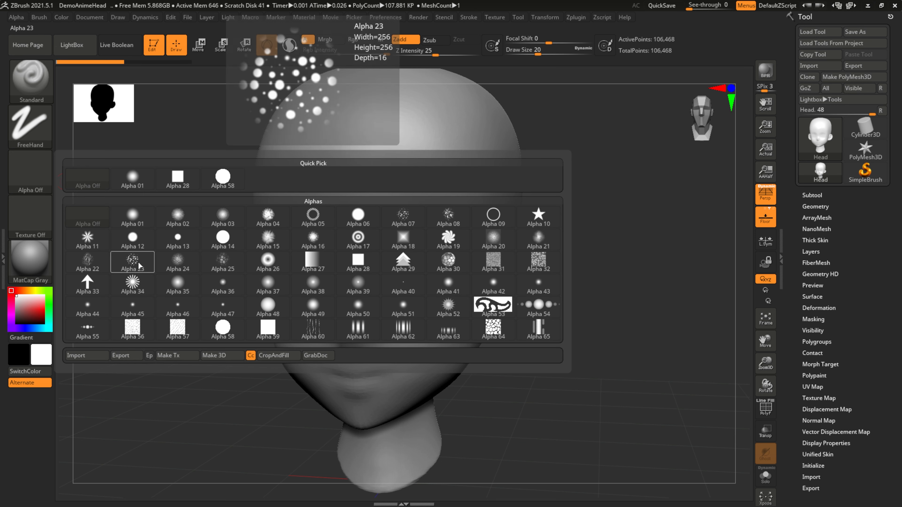
click(132, 261)
drag(434, 143, 359, 226)
drag(475, 162, 405, 231)
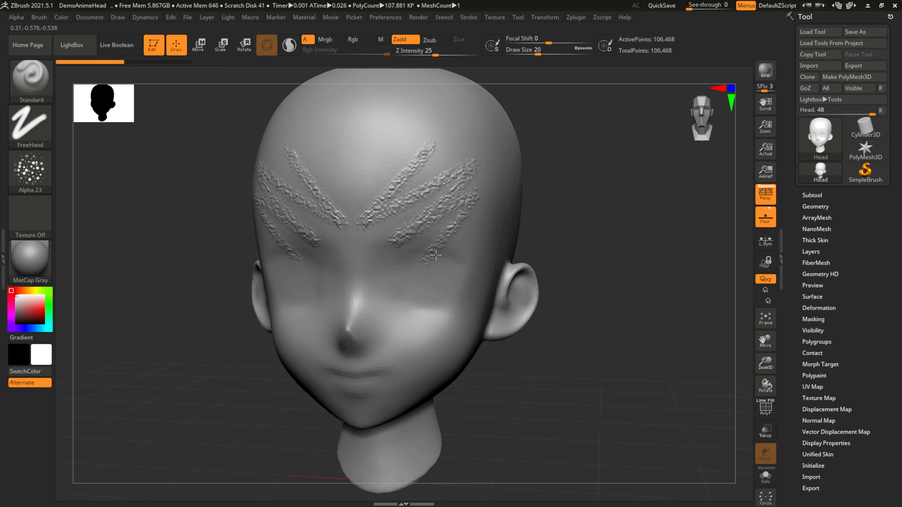
Undo the textured forehead strokes and set the brush back to Alpha Off
key(ctrl+z)
key(ctrl+z)
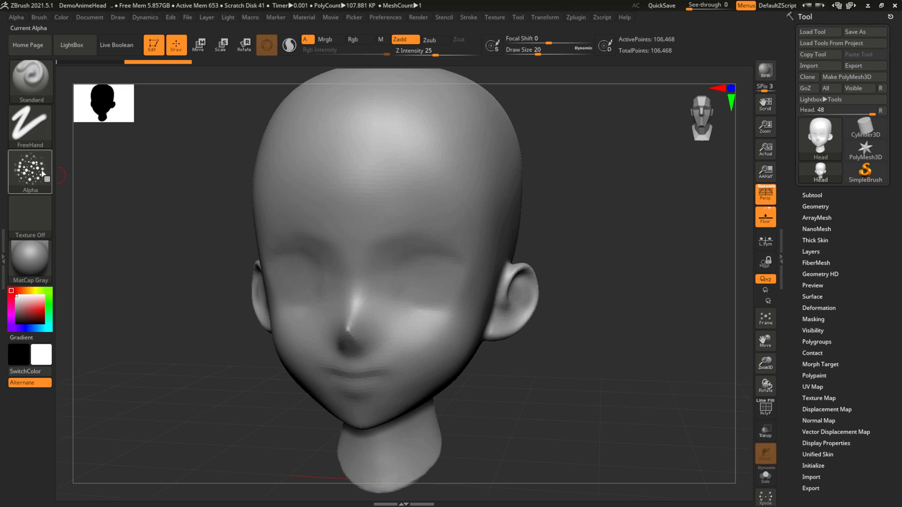
click(30, 173)
click(94, 187)
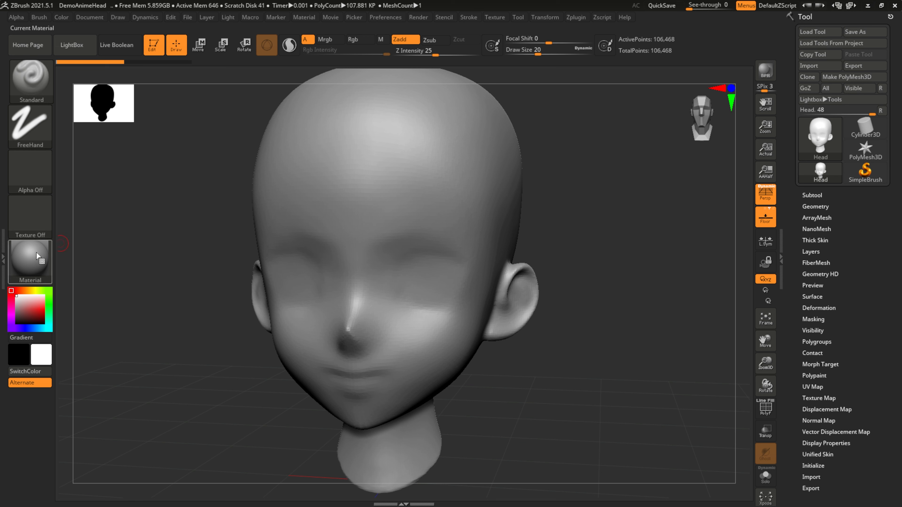
Try a bright chrome material, PolySkin and MatCap Skin06 on the head, and return to MatCap Gray
mouse_move(31, 261)
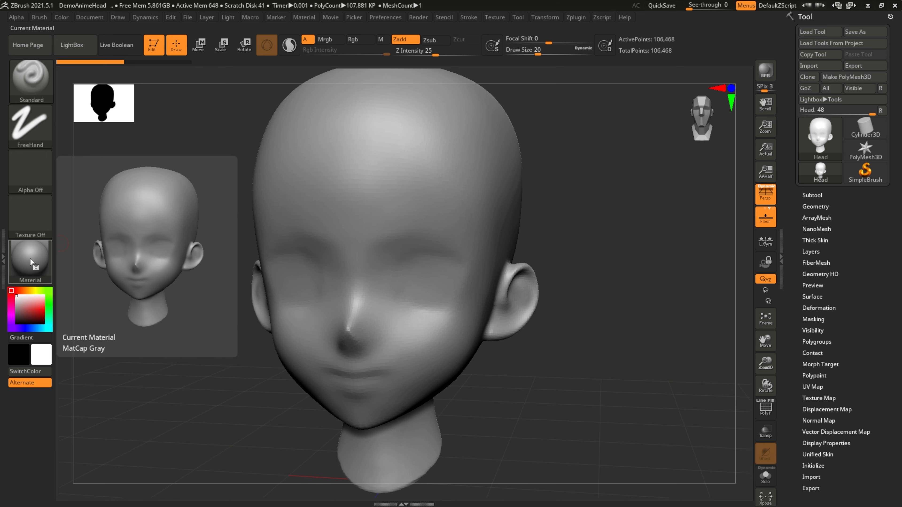
click(25, 263)
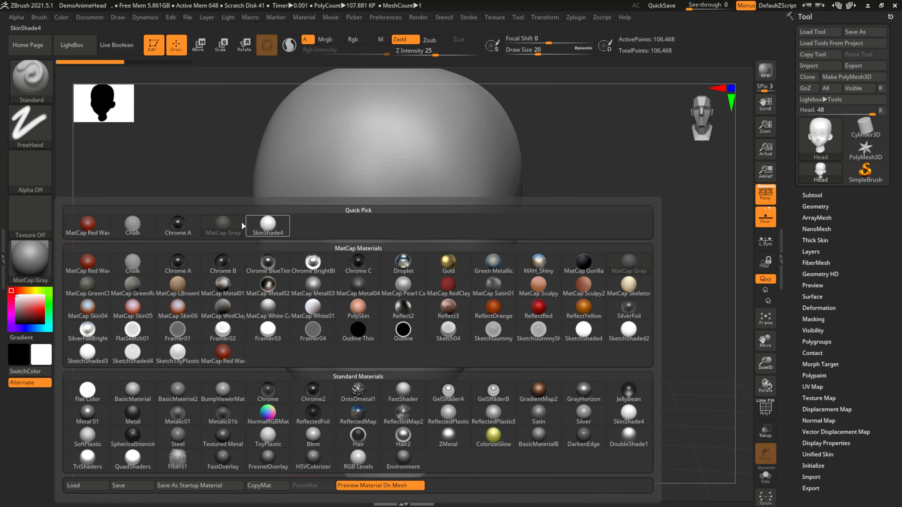
click(313, 263)
click(39, 266)
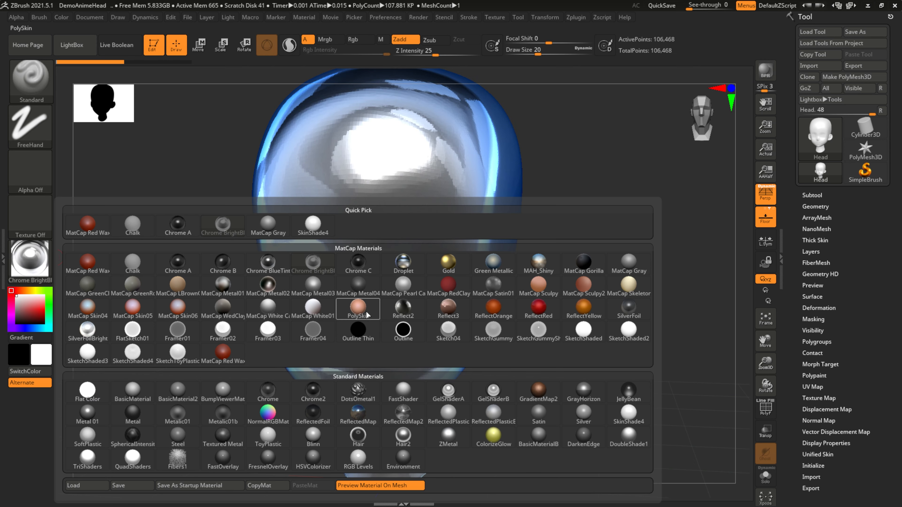
click(358, 307)
click(45, 266)
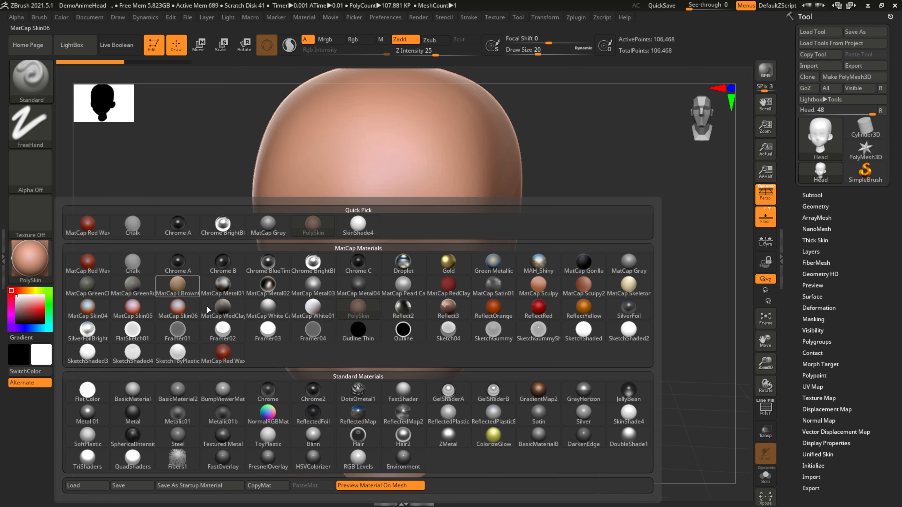
click(177, 307)
click(45, 264)
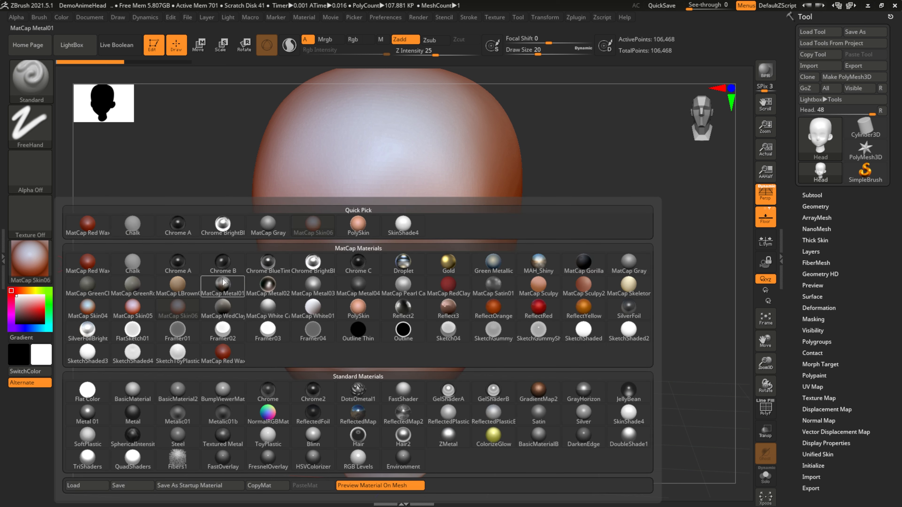
click(269, 226)
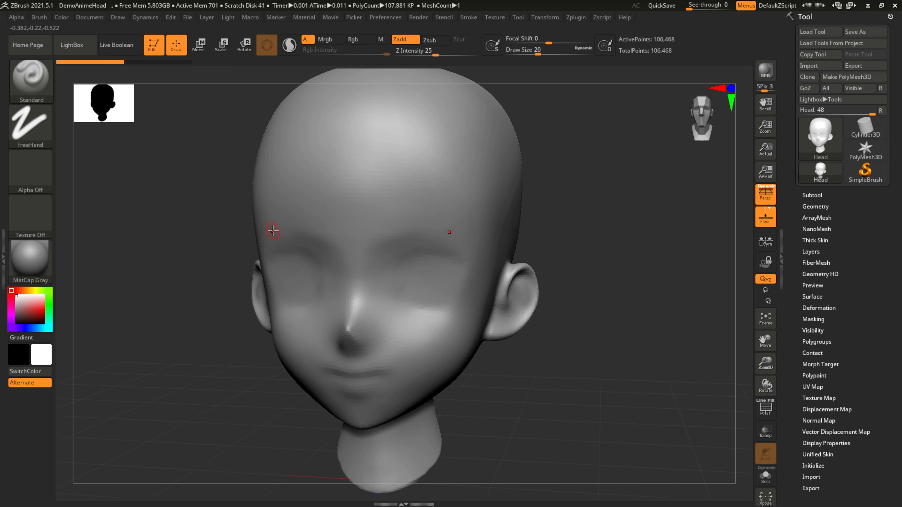
Try out the colour picker, setting a yellow hue and keeping white as the active colour
click(35, 313)
drag(34, 313, 12, 292)
click(12, 291)
click(32, 291)
click(16, 296)
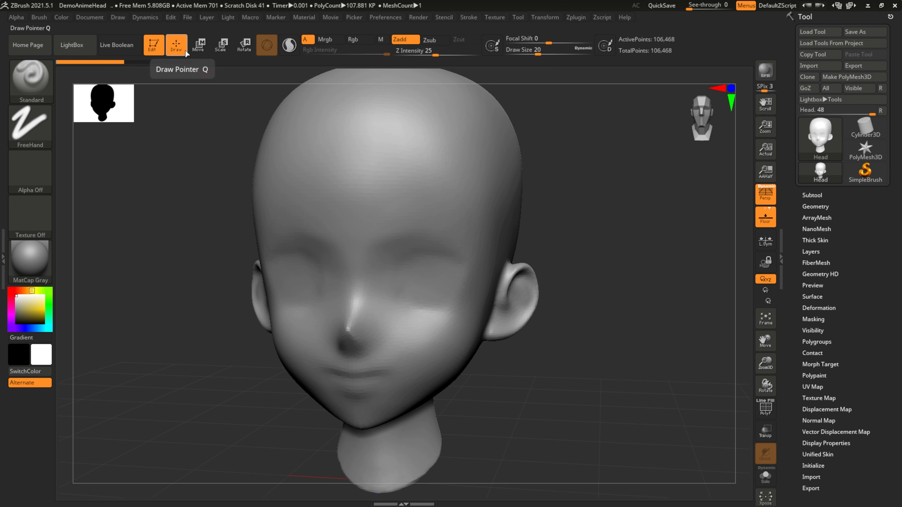
Try a Draw mode stroke on the forehead, transform the head with the Move mode gizmo, and undo the changes
drag(408, 130, 319, 197)
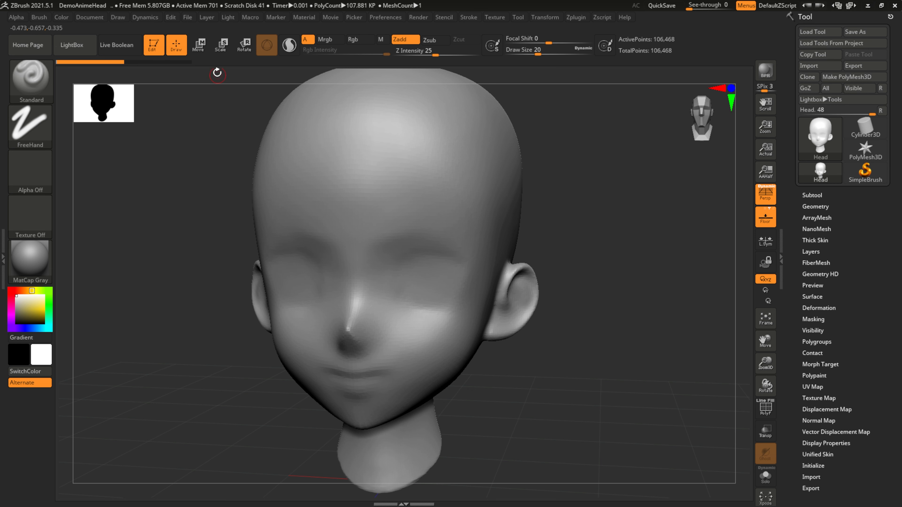
key(w)
drag(386, 252, 393, 252)
key(ctrl+z)
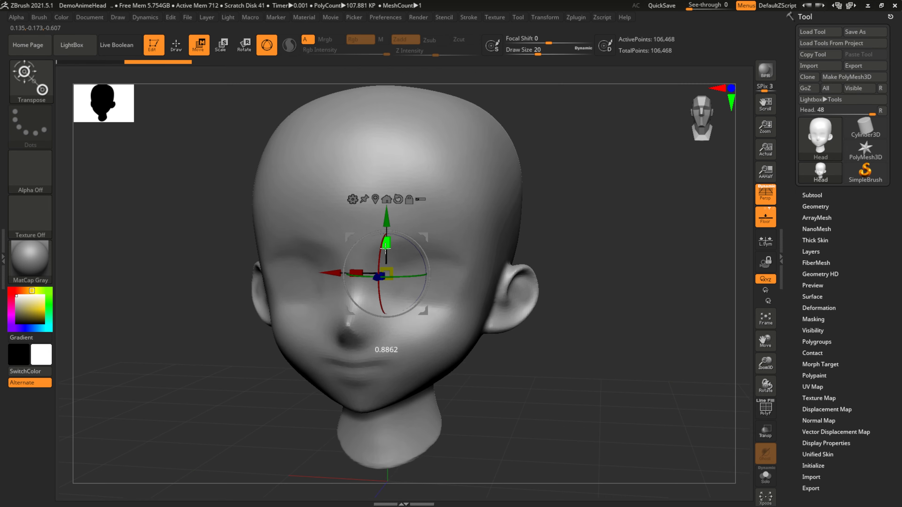
Switch from Scale to Rotate mode while trying the gizmo on the head, and undo the resulting distortion
click(224, 47)
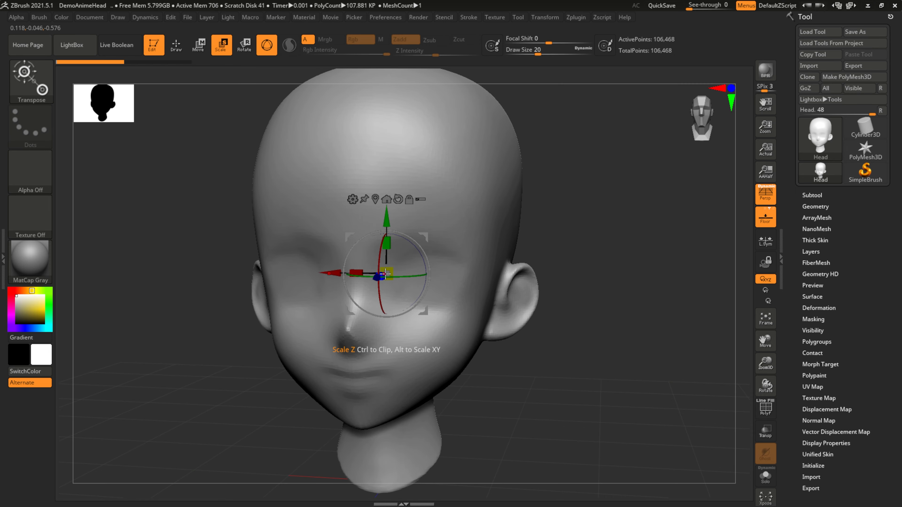
drag(387, 242, 417, 231)
key(r)
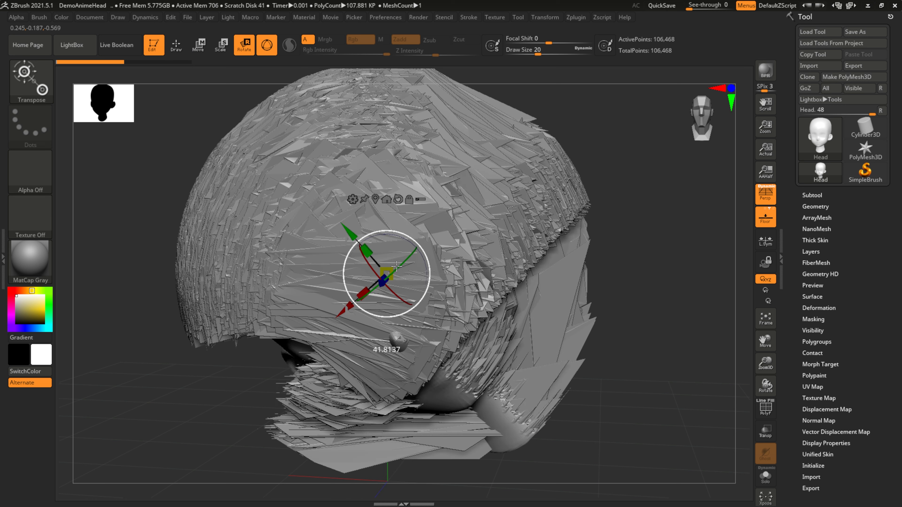
key(ctrl+z)
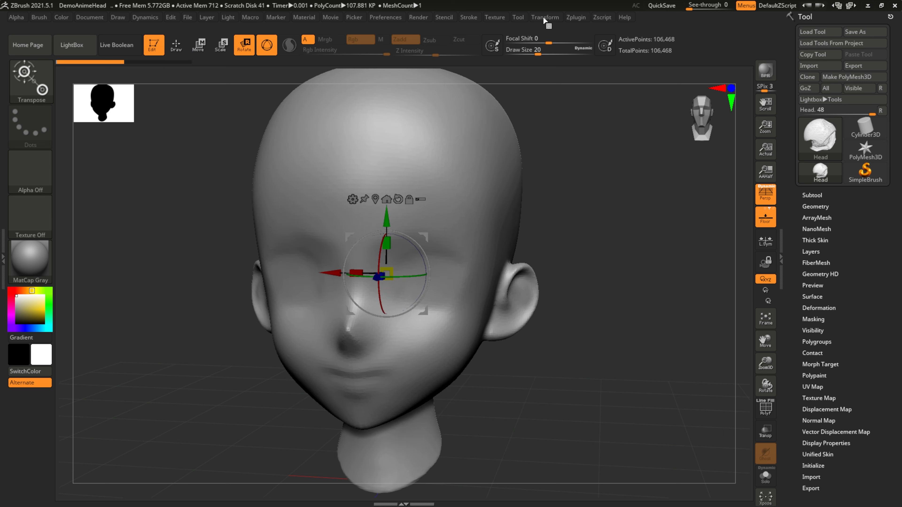
Try rotating the head with the gizmo while symmetry is off, and undo the rotation
click(546, 17)
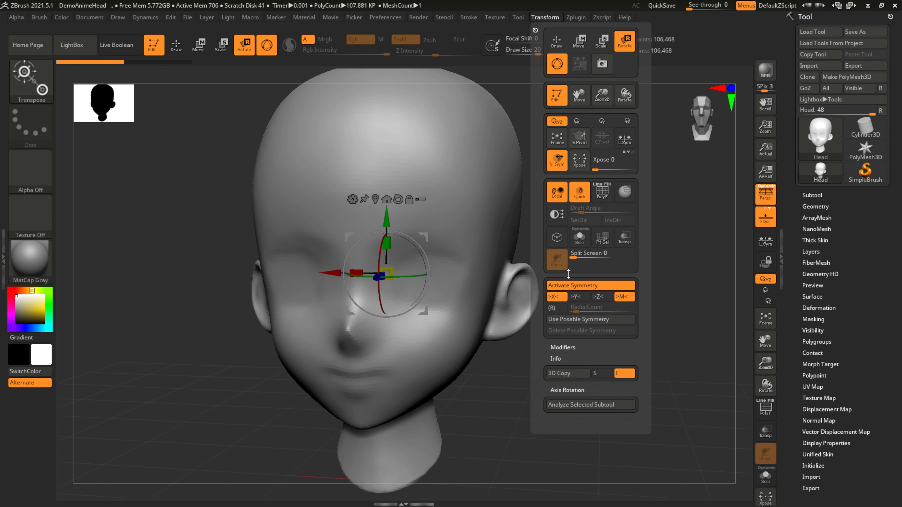
drag(404, 231, 467, 217)
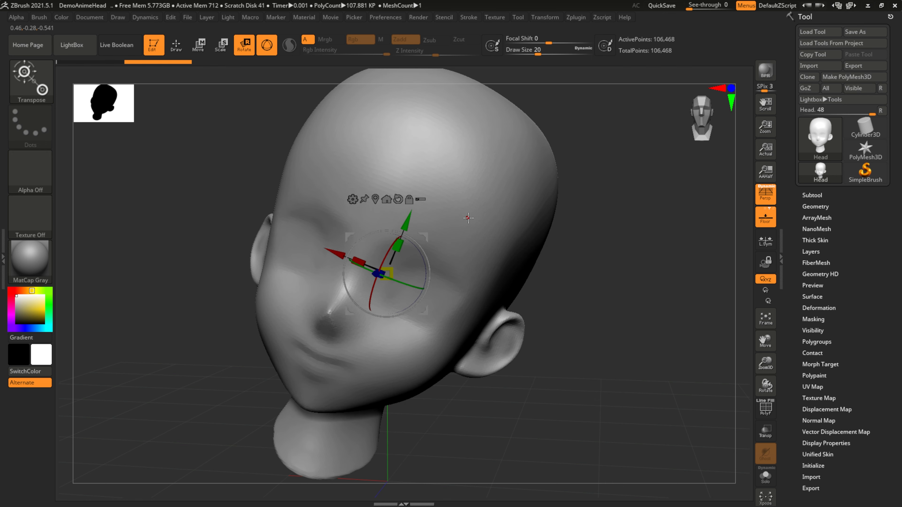
key(ctrl+z)
click(552, 21)
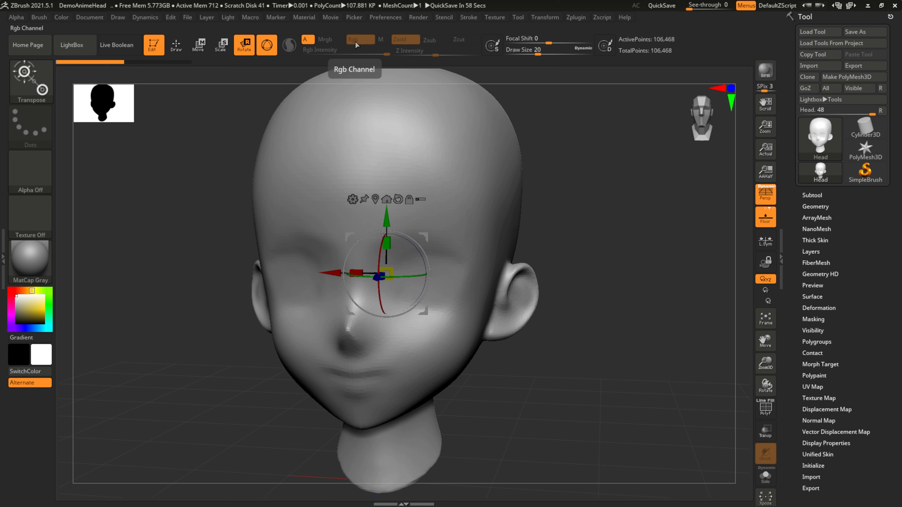
mouse_move(866, 128)
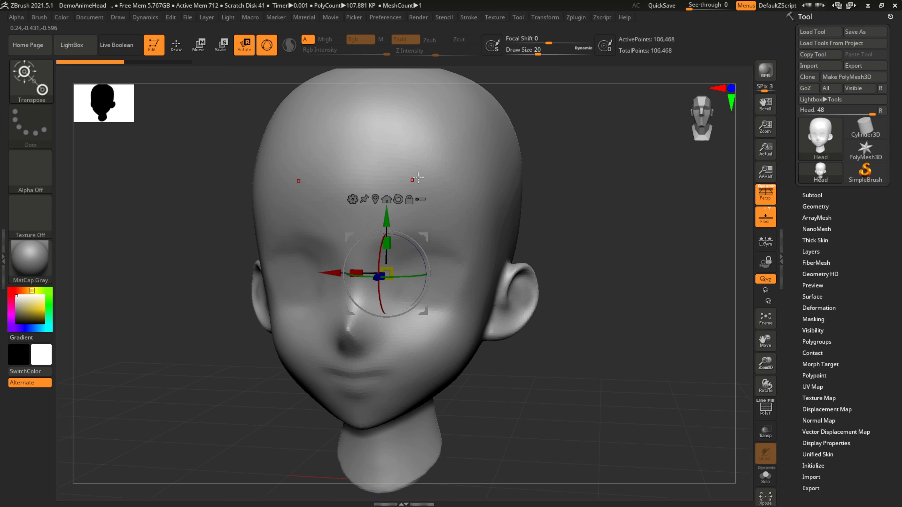
mouse_move(820, 173)
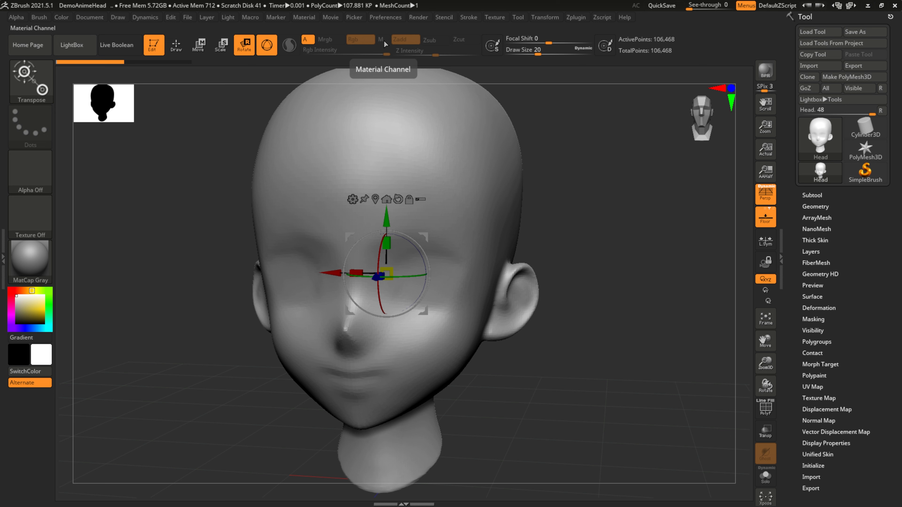
mouse_move(866, 172)
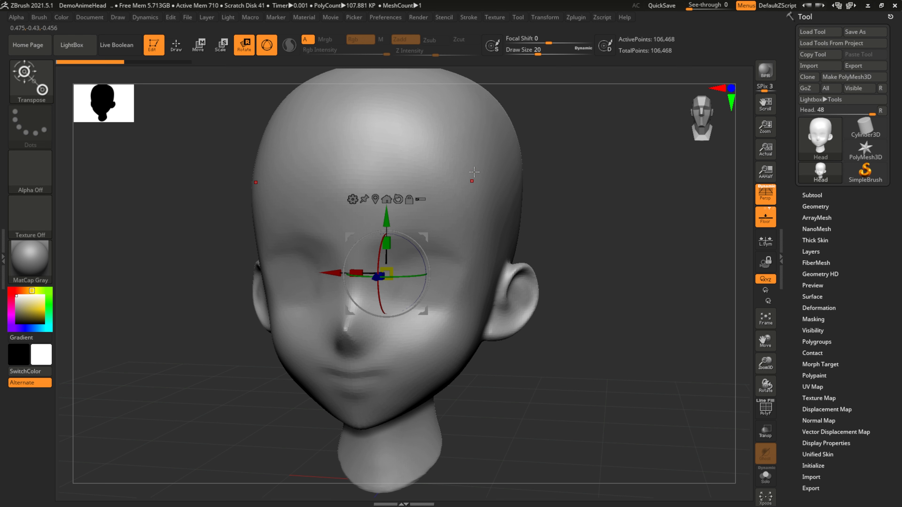
Switch to Draw mode, try raised Zadd strokes with the Standard brush on the side of the forehead, and undo them
key(q)
mouse_move(459, 144)
mouse_down()
mouse_move(428, 204)
mouse_move(442, 202)
mouse_up()
mouse_move(486, 161)
mouse_down()
mouse_move(456, 214)
mouse_move(496, 195)
mouse_move(477, 229)
mouse_up()
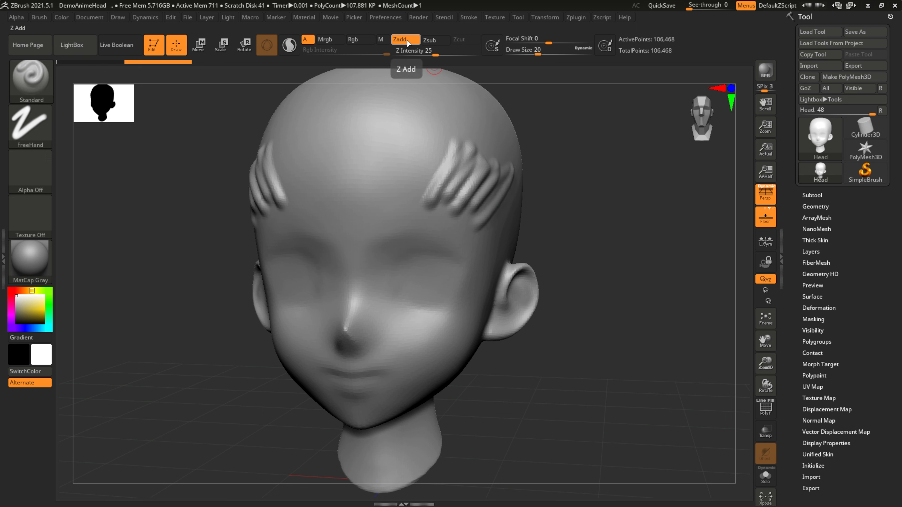
key(ctrl+z)
key(ctrl+z)
key(ctrl+z)
key(ctrl+z)
key(ctrl+z)
key(ctrl+z)
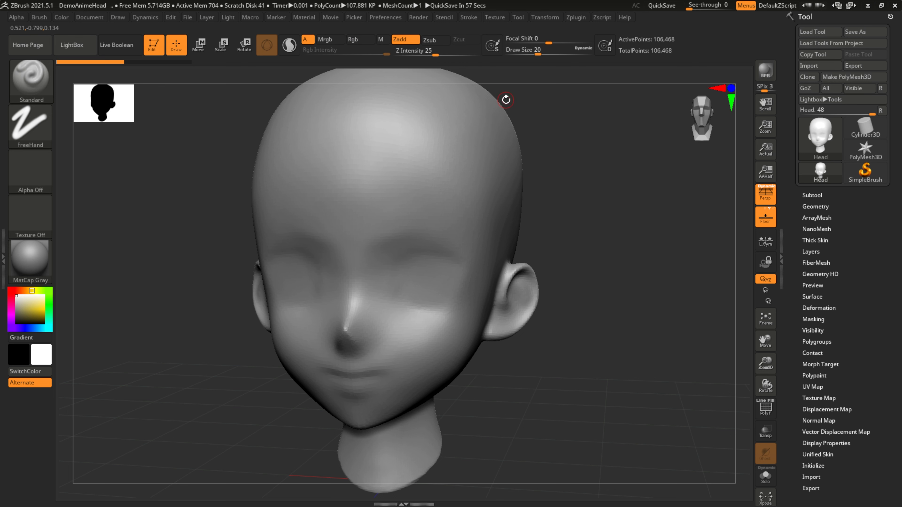
Try carving into the forehead with Zsub, undo the stroke, and switch the brush back to Zadd
click(436, 38)
mouse_move(476, 154)
mouse_down()
mouse_move(420, 185)
mouse_move(477, 151)
mouse_move(426, 206)
mouse_move(451, 160)
mouse_move(423, 188)
mouse_move(429, 176)
mouse_up()
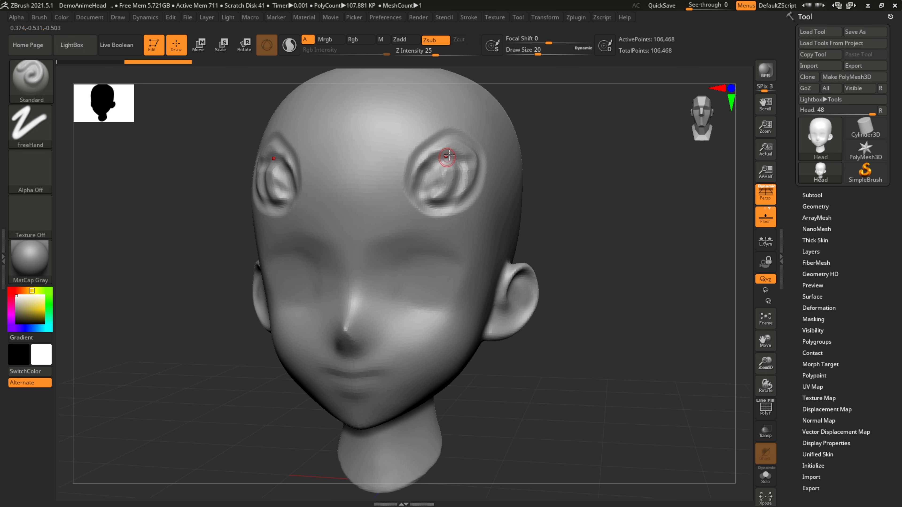
key(ctrl+z)
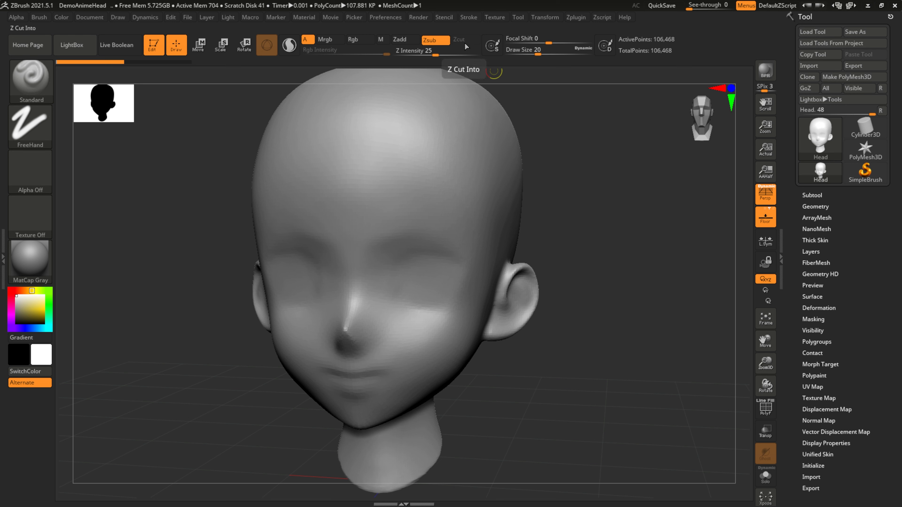
click(409, 39)
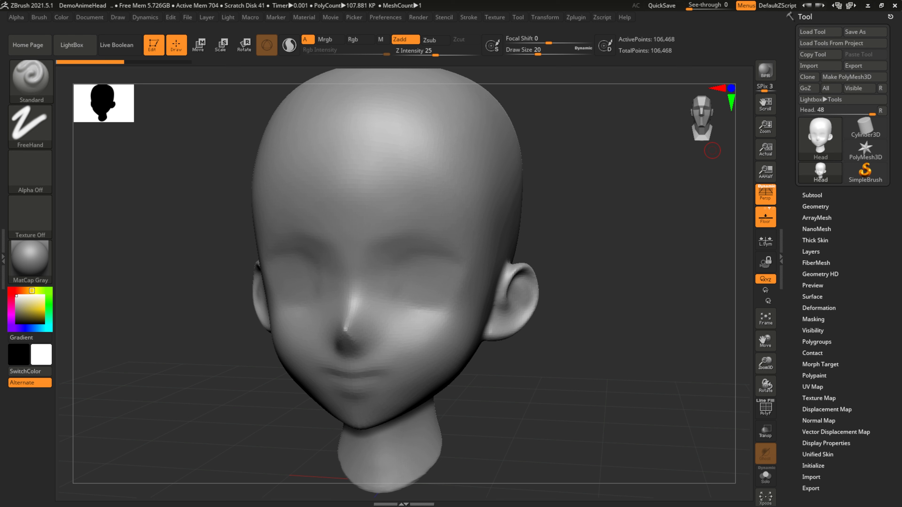
Set the Z Intensity to 76, try a zigzag stroke from the forehead down to the eye, and undo it
drag(436, 53, 466, 54)
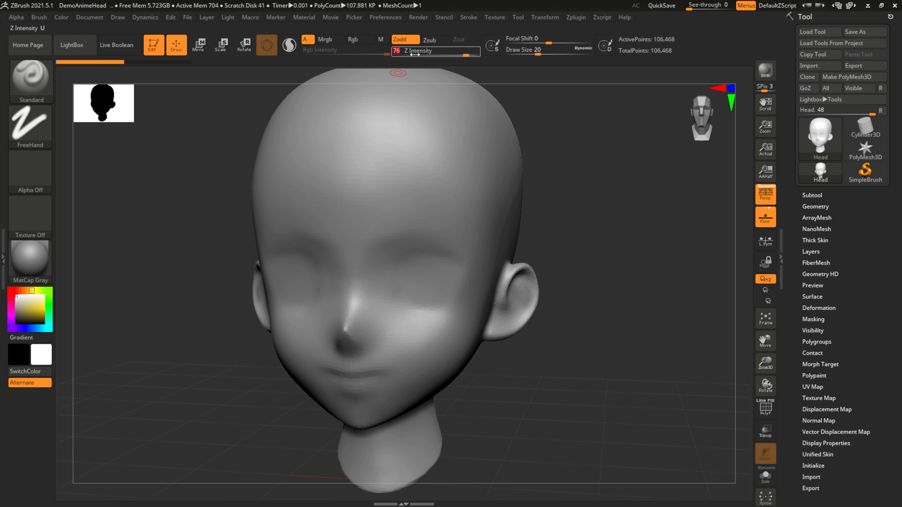
mouse_move(433, 164)
mouse_down()
mouse_move(373, 213)
mouse_move(479, 205)
mouse_move(431, 292)
mouse_up()
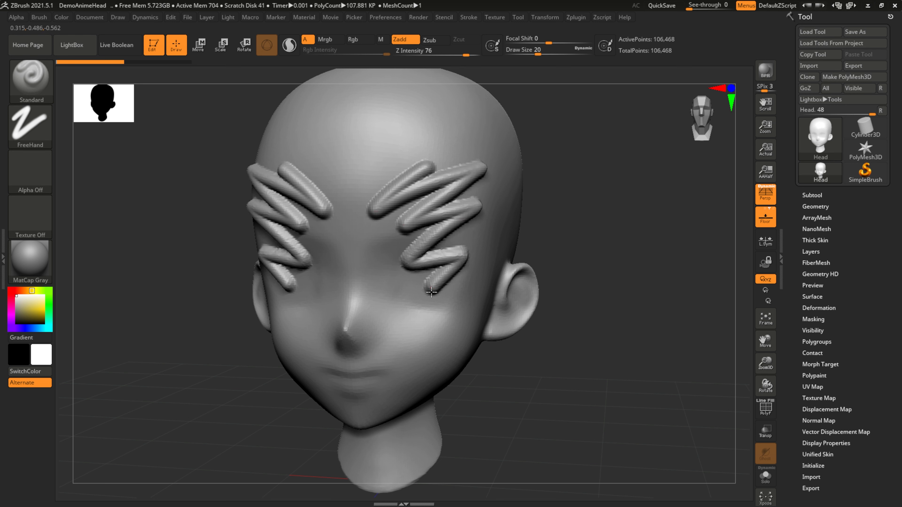
key(ctrl+z)
Lower the brush's Z Intensity to 4, and raise it back up to 29
text(u)
text(4)
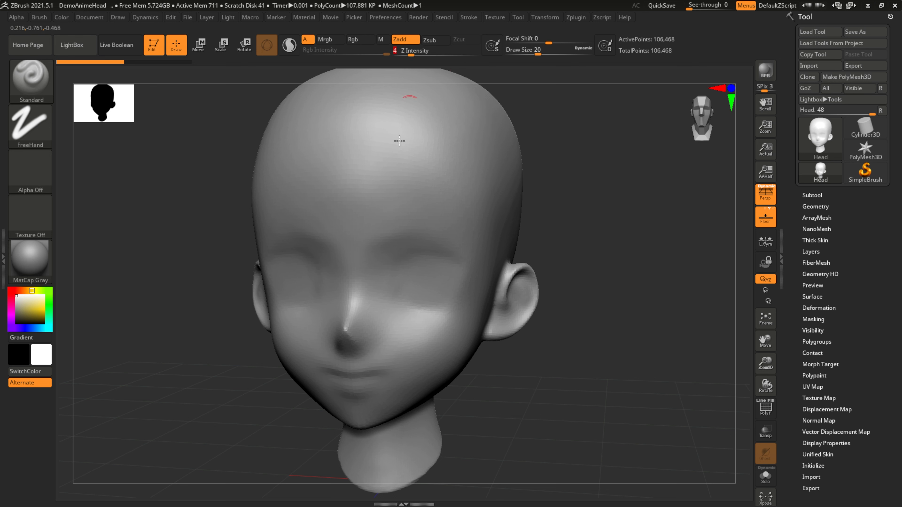
drag(434, 56, 461, 56)
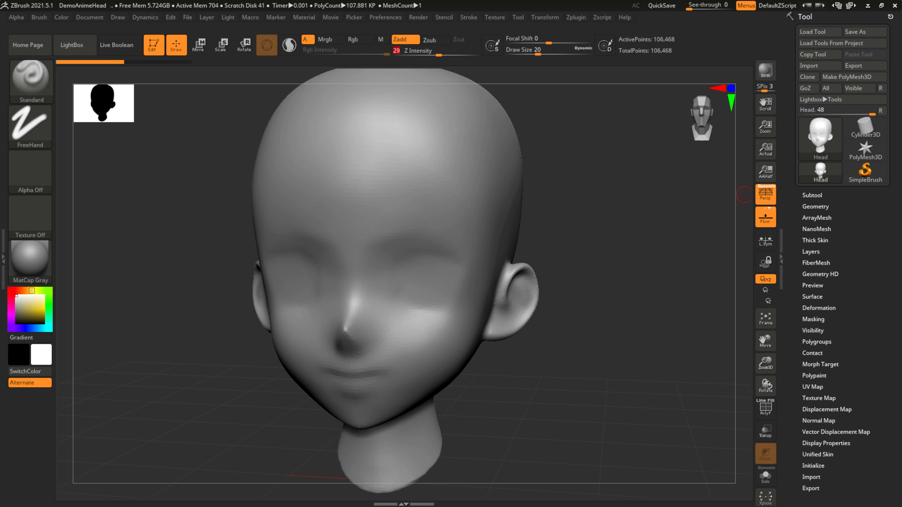